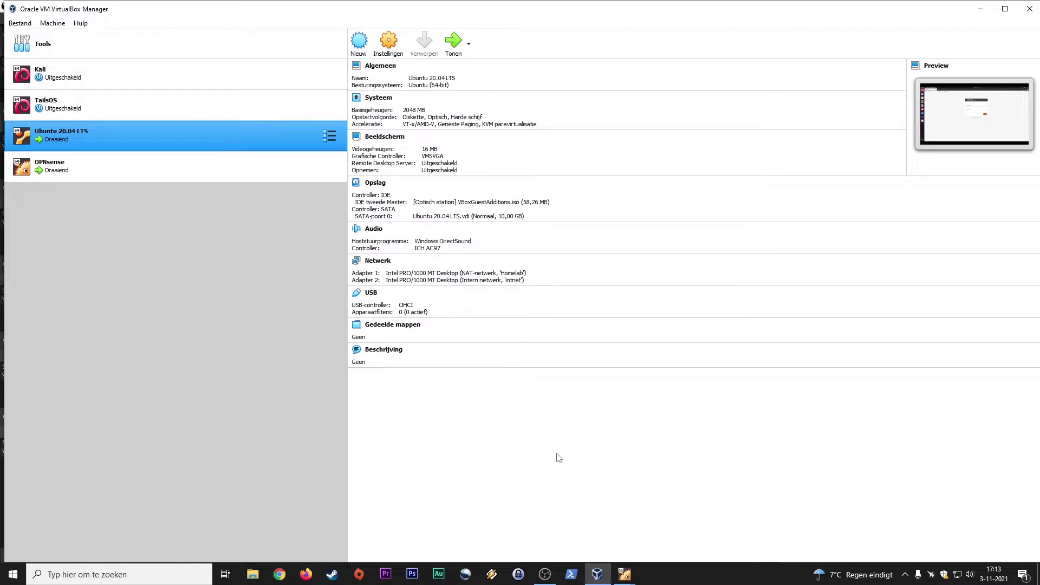
# In the Ubuntu VM, log in to the OPNsense web GUI as root with the root password
pyautogui.moveTo(624, 575)
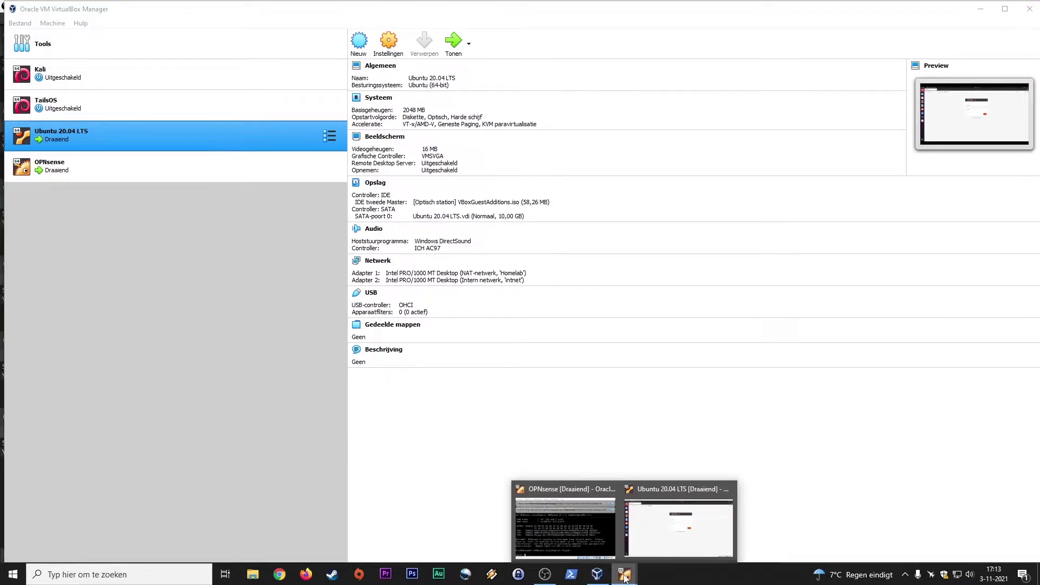
pyautogui.click(661, 542)
pyautogui.click(339, 337)
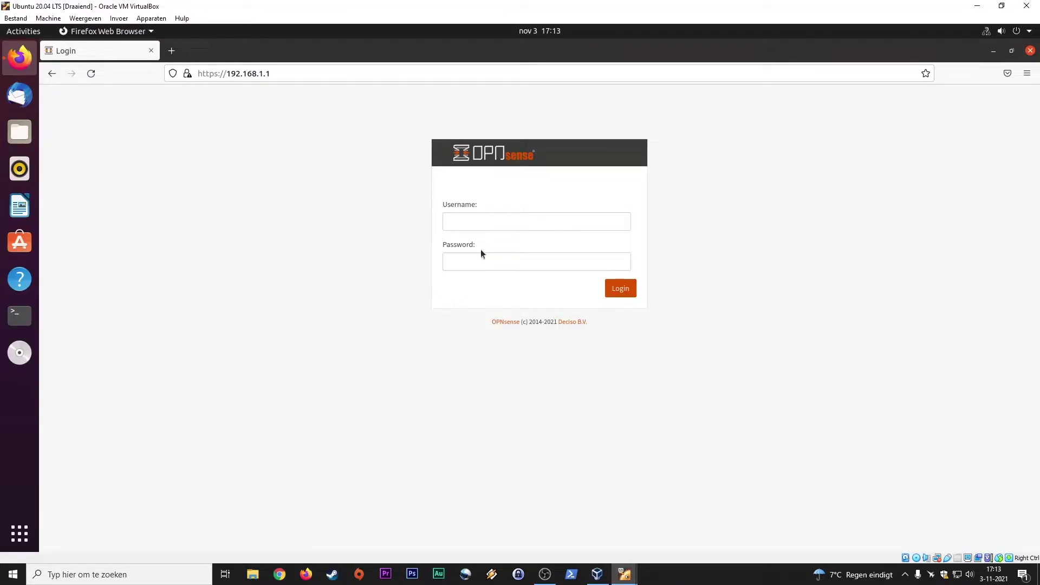
pyautogui.click(480, 219)
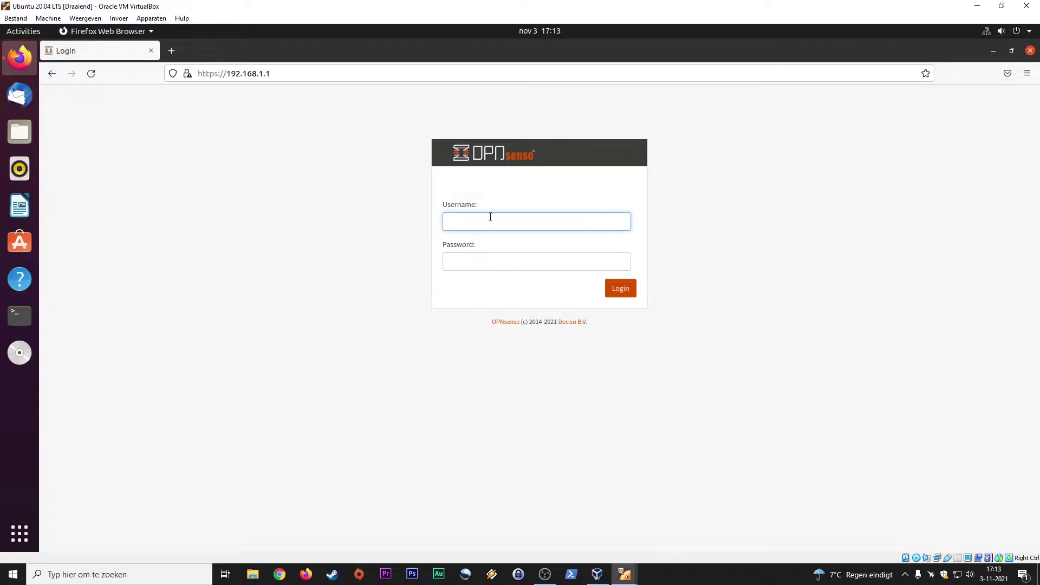
pyautogui.write('root')
pyautogui.press('Tab')
pyautogui.write('op')
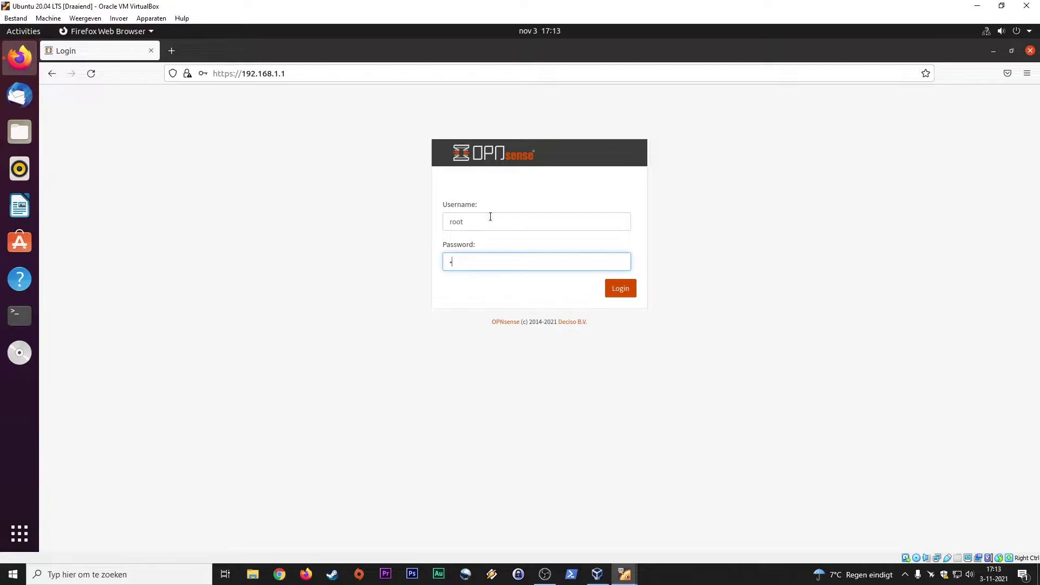
pyautogui.write('nsense')
pyautogui.press('Return')
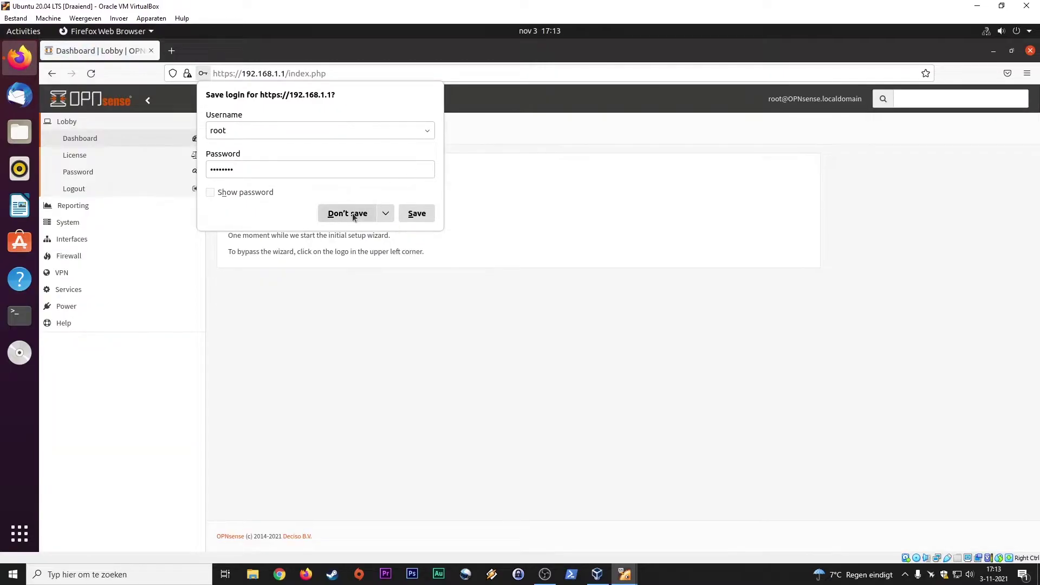
# Decline saving the login in Firefox, start the wizard, and select the Primary DNS Server field
pyautogui.click(350, 215)
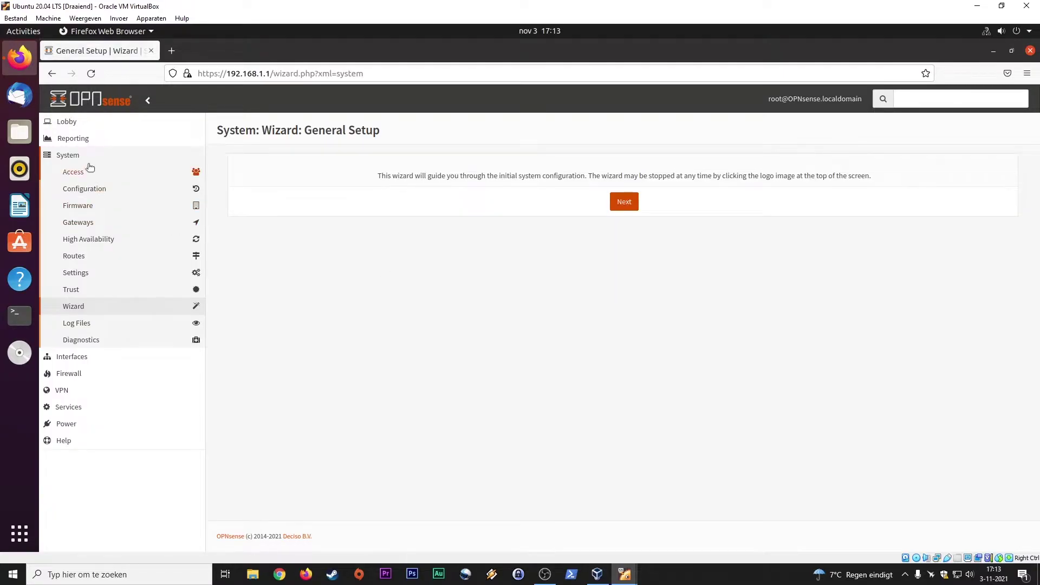
pyautogui.click(617, 206)
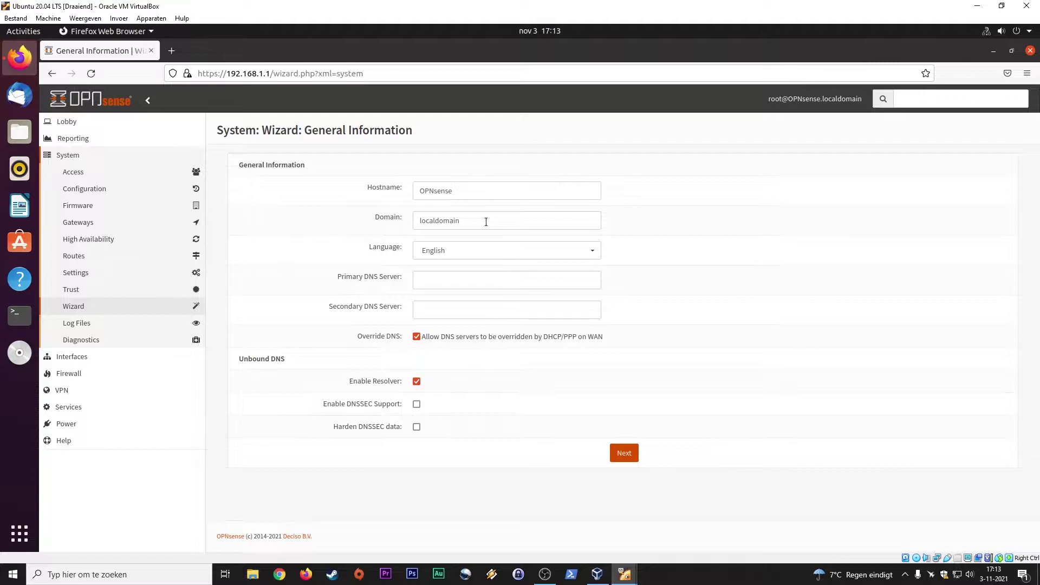
pyautogui.click(456, 281)
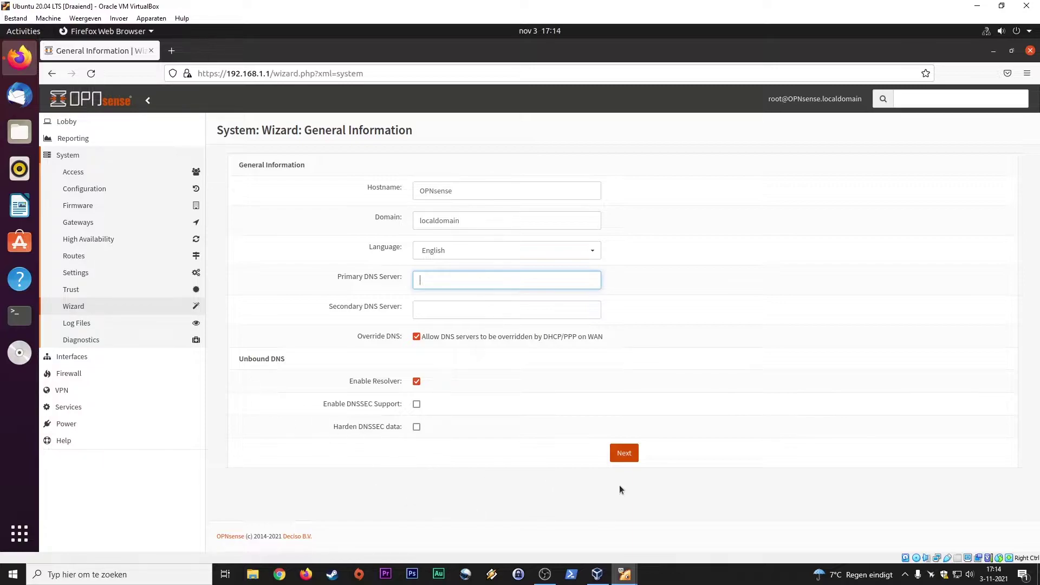
# Pass the time server step, keeping the timezone at Etc/UTC
pyautogui.click(623, 454)
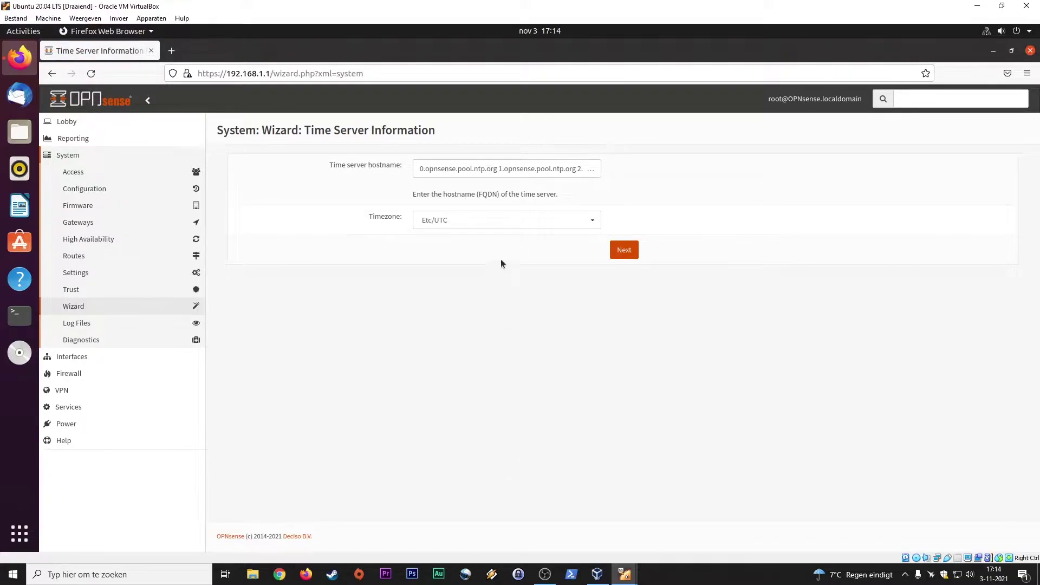
pyautogui.click(450, 223)
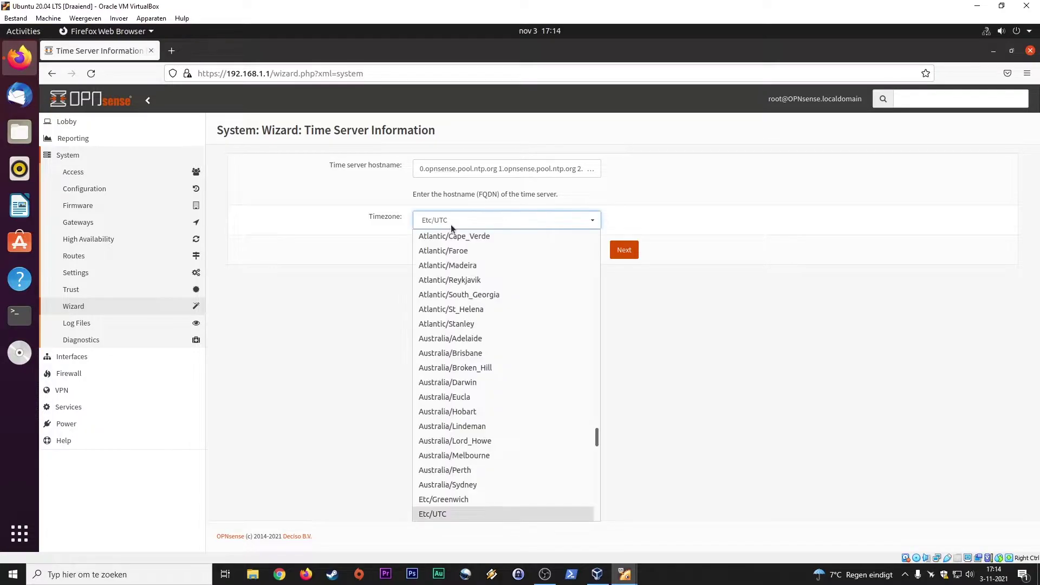
pyautogui.click(447, 509)
pyautogui.click(633, 253)
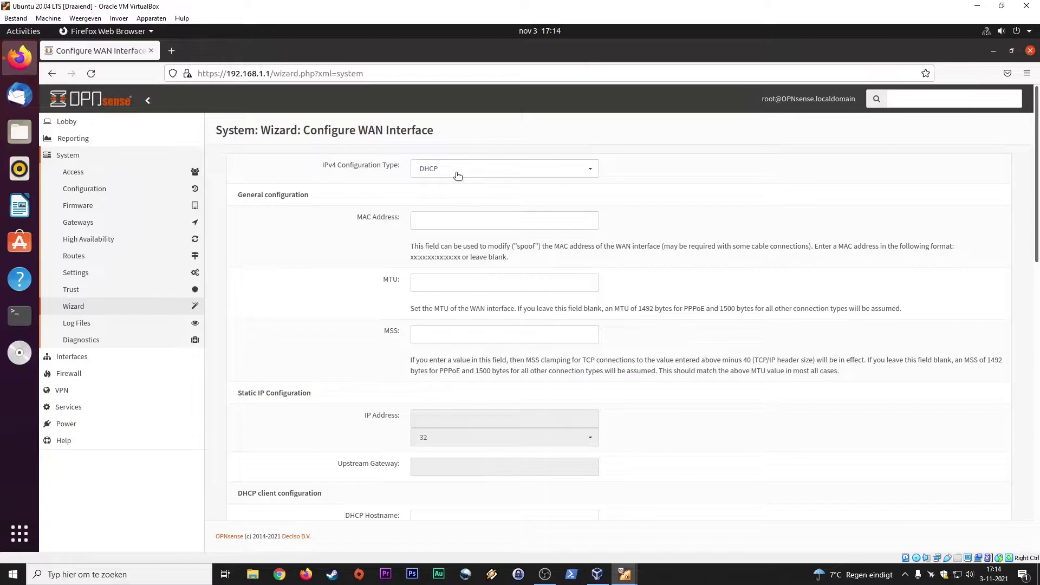
# Review the Configure WAN Interface page and accept its DHCP defaults
pyautogui.scroll(-3, 351, 305)
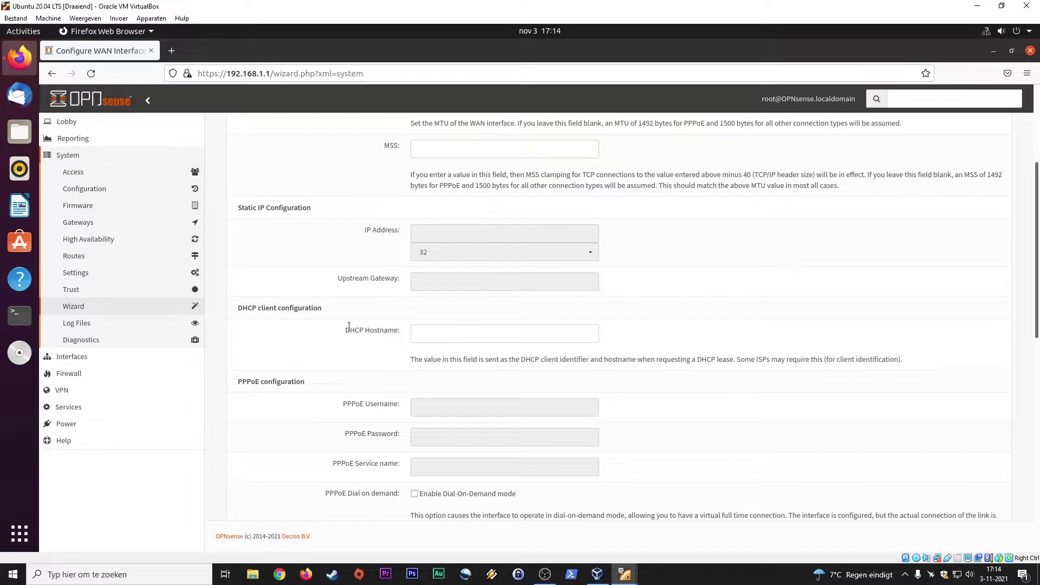
pyautogui.scroll(-12, 336, 304)
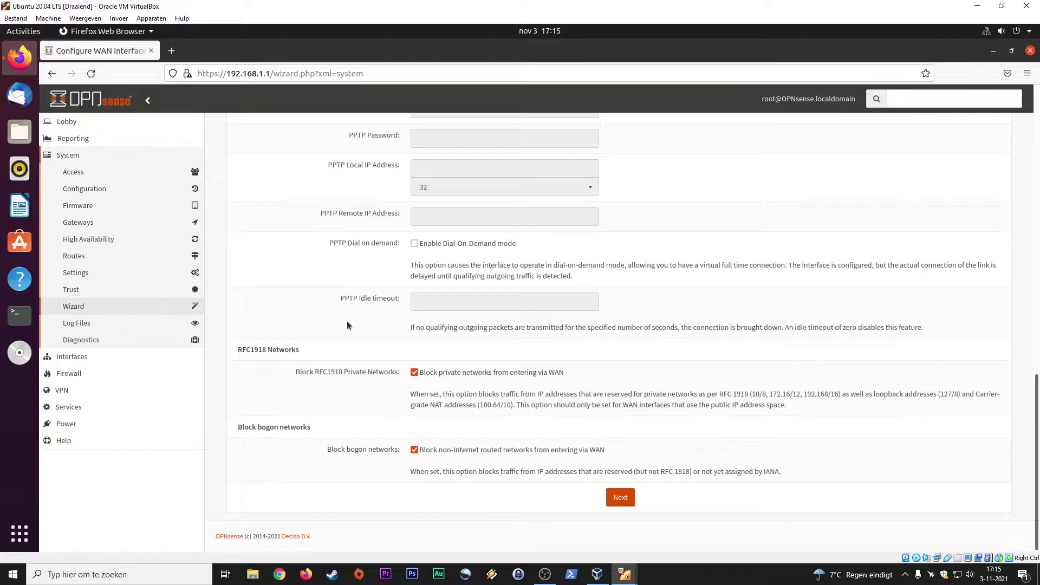
pyautogui.scroll(15, 325, 350)
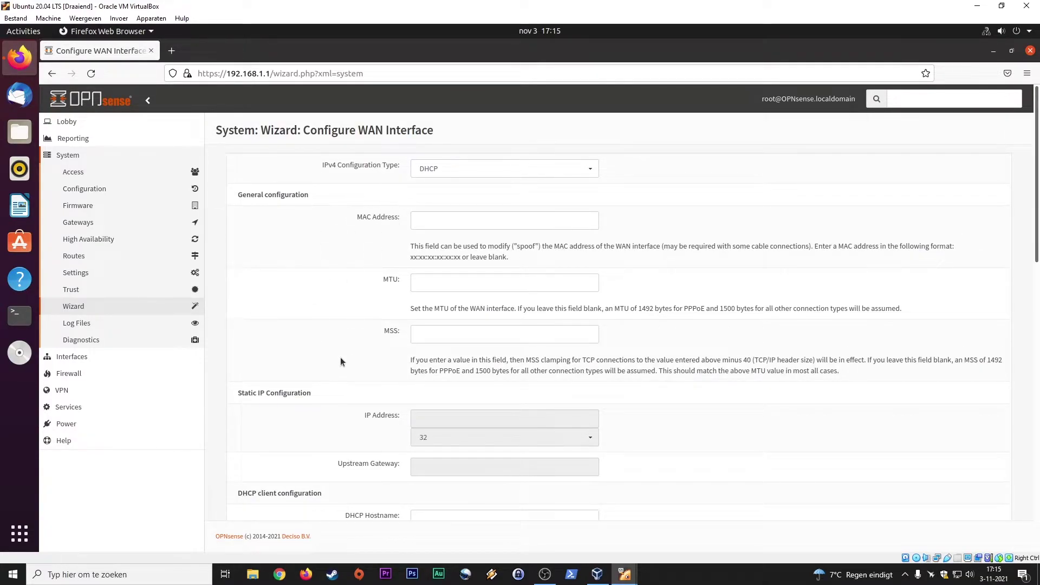
pyautogui.scroll(-15, 340, 357)
pyautogui.click(621, 498)
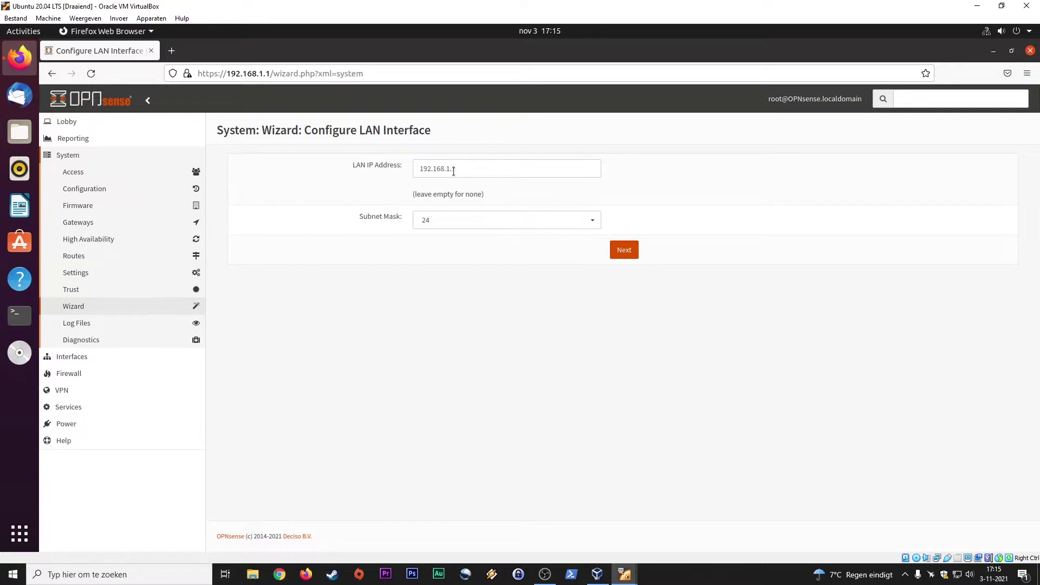
# Keep LAN at 192.168.1.1/24 and leave the root password unchanged
pyautogui.click(619, 258)
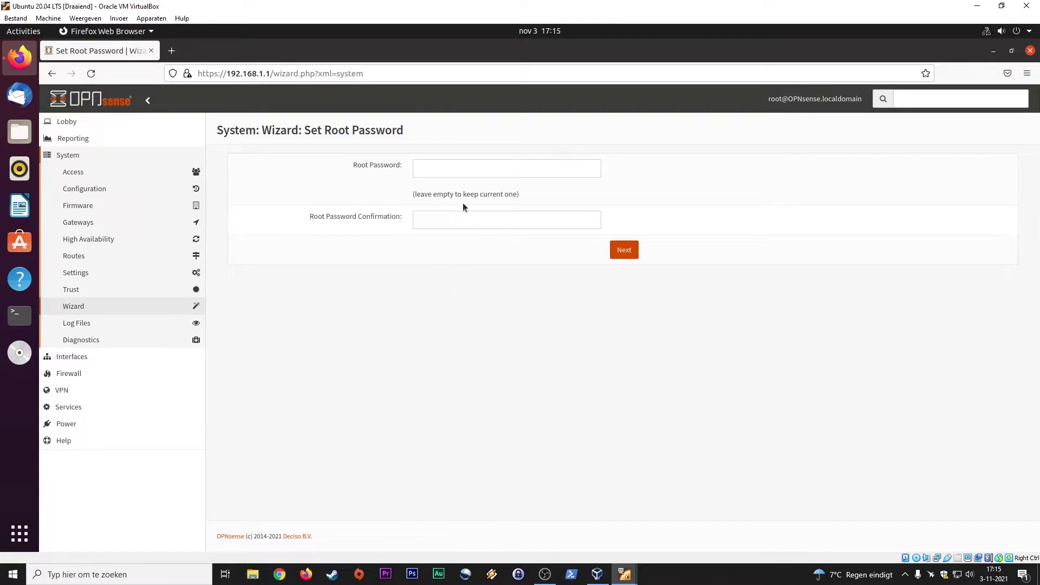
pyautogui.click(448, 171)
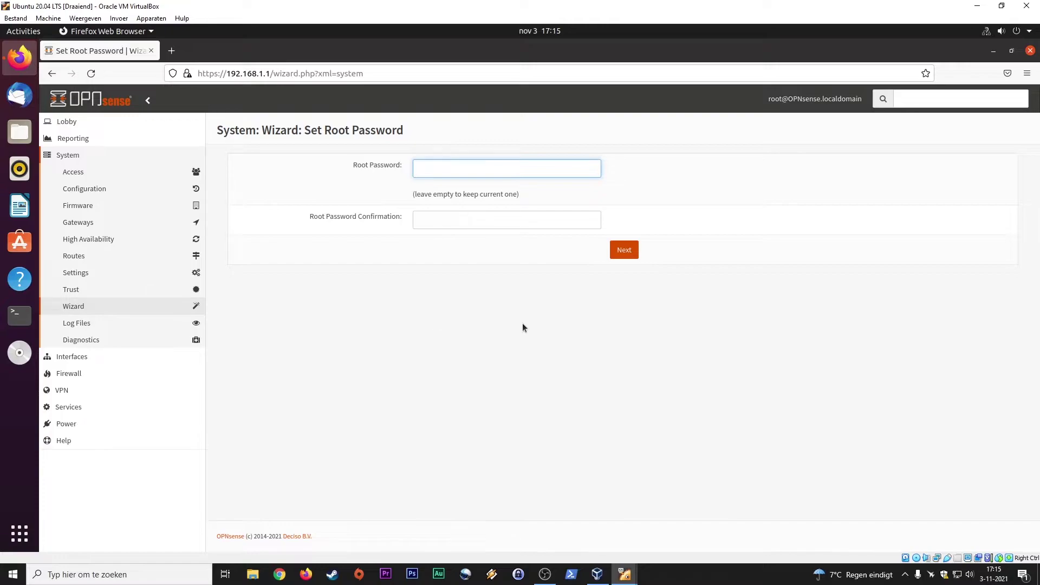
pyautogui.click(624, 250)
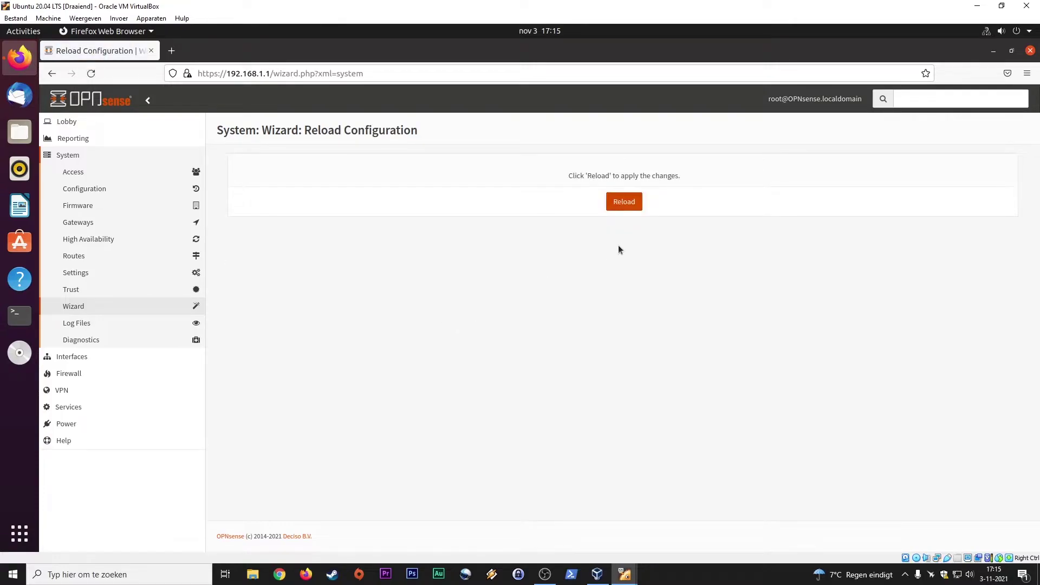
# Reload the configuration, open Interfaces > [LAN] under System, and collapse the sidebar to icons
pyautogui.click(624, 202)
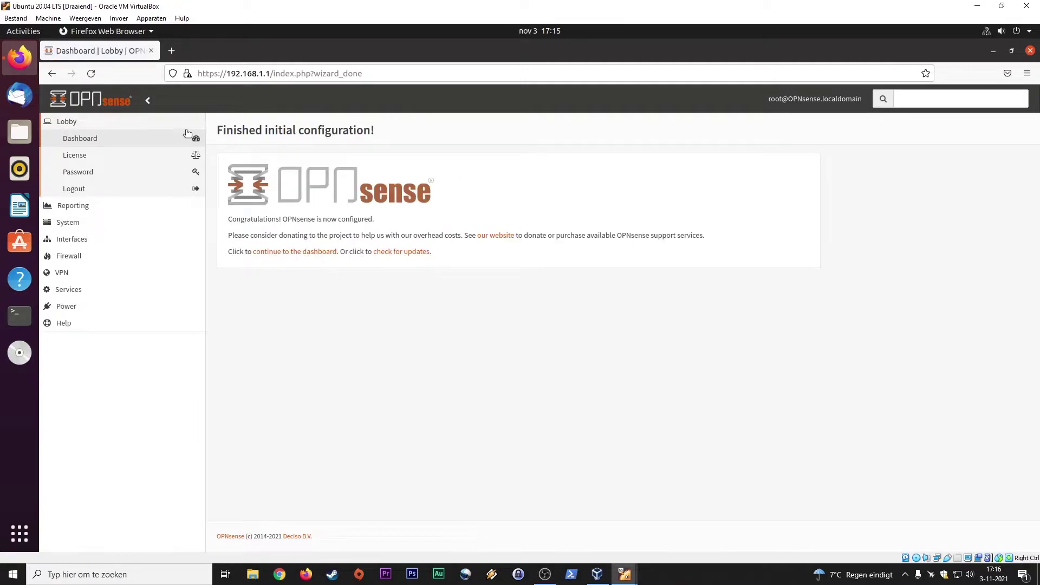
pyautogui.click(86, 223)
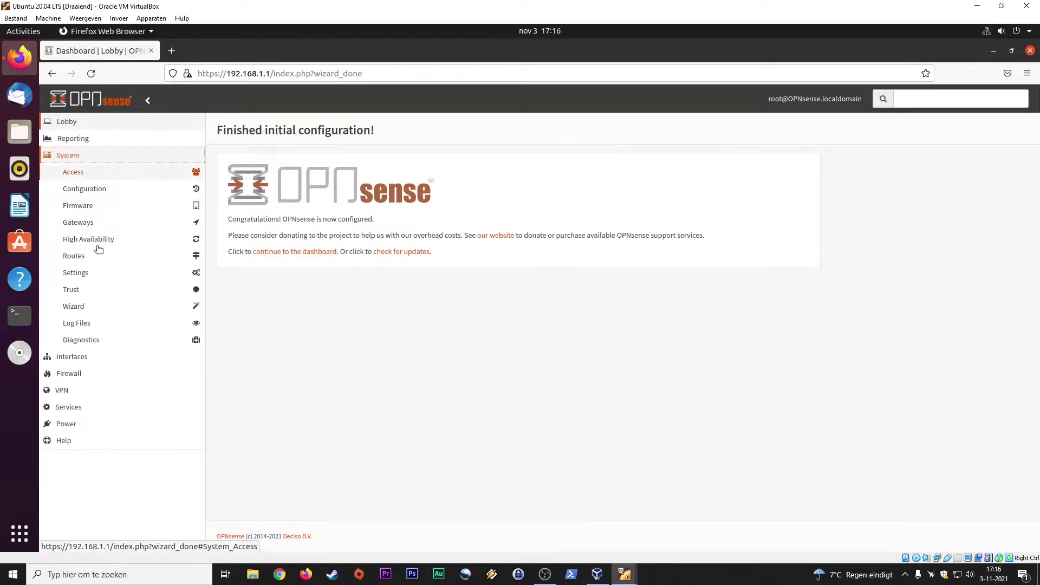
pyautogui.click(85, 362)
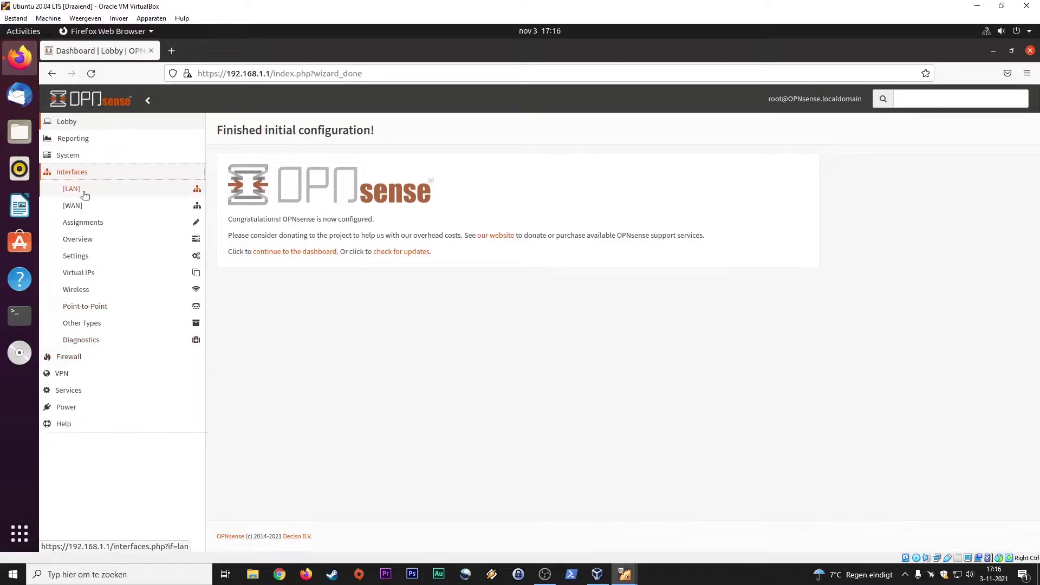
pyautogui.click(85, 192)
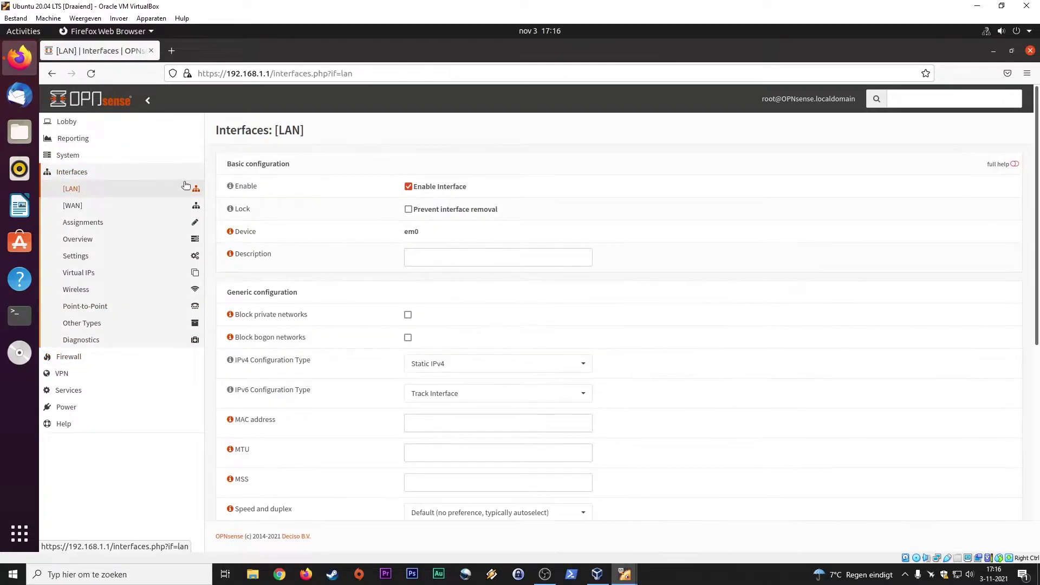
pyautogui.click(149, 101)
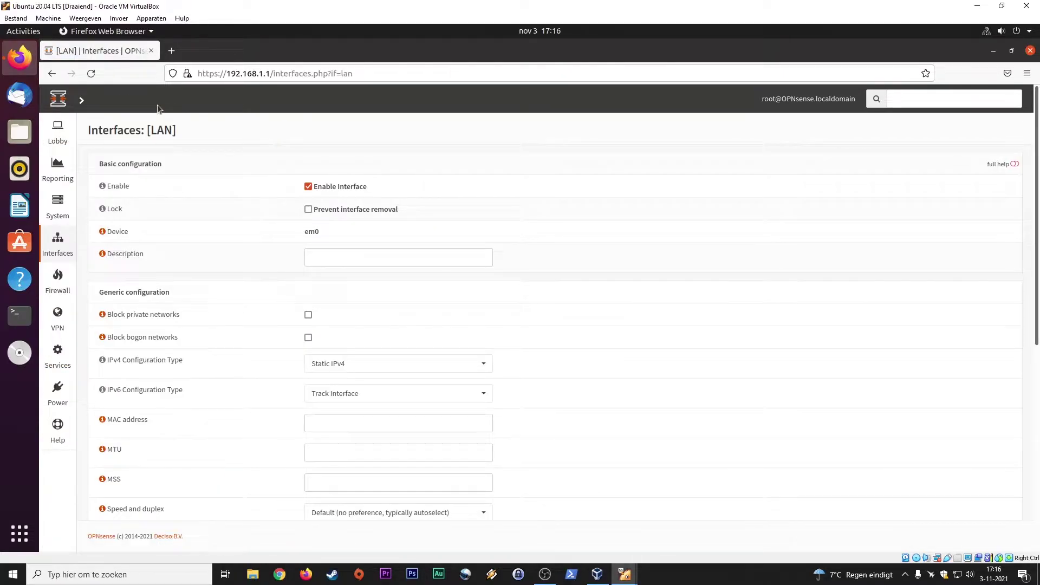
# Return to the Lobby dashboard and stop the openssh service in the Services widget
pyautogui.click(58, 97)
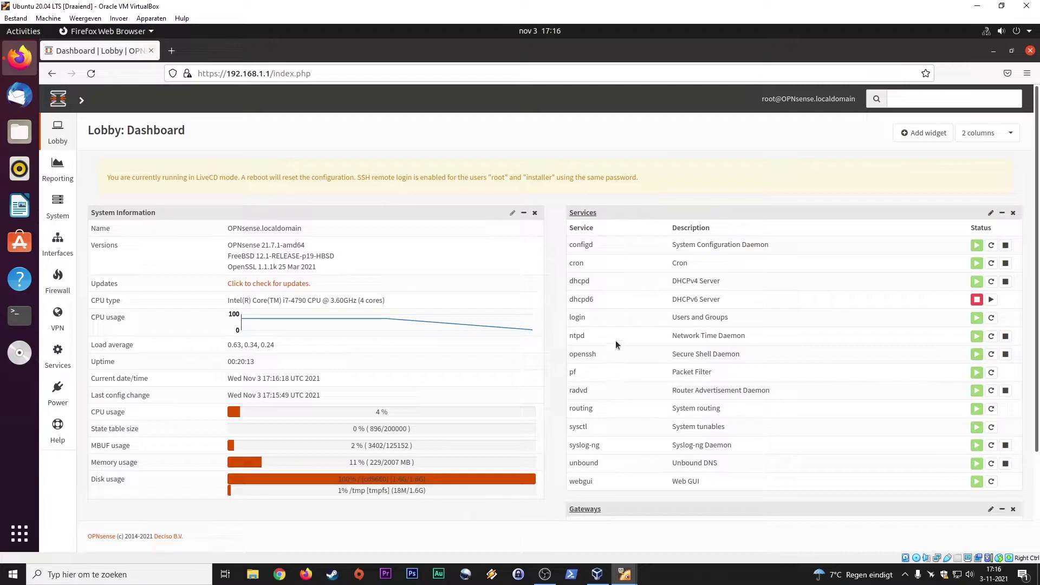
pyautogui.click(1007, 355)
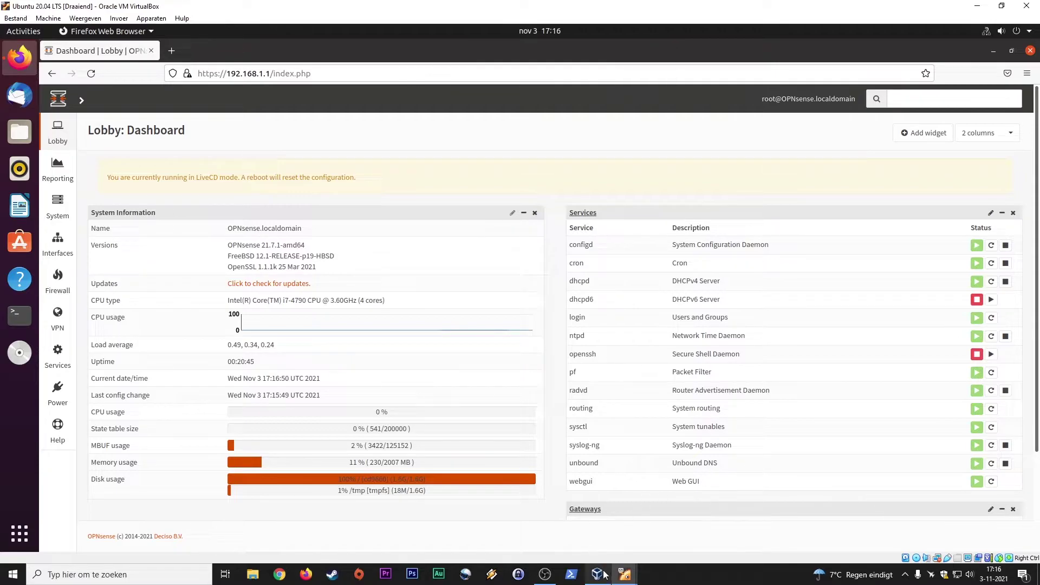
# Bring up the OPNsense VM console, dismiss its notices, enlarge it, and capture the mouse
pyautogui.moveTo(625, 574)
pyautogui.click(575, 536)
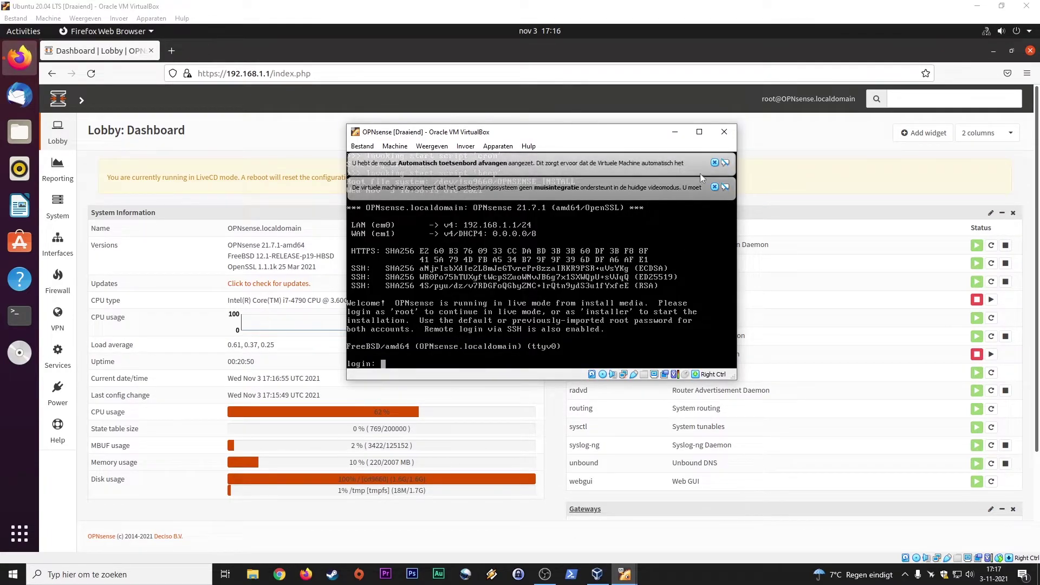
pyautogui.click(714, 163)
pyautogui.click(714, 162)
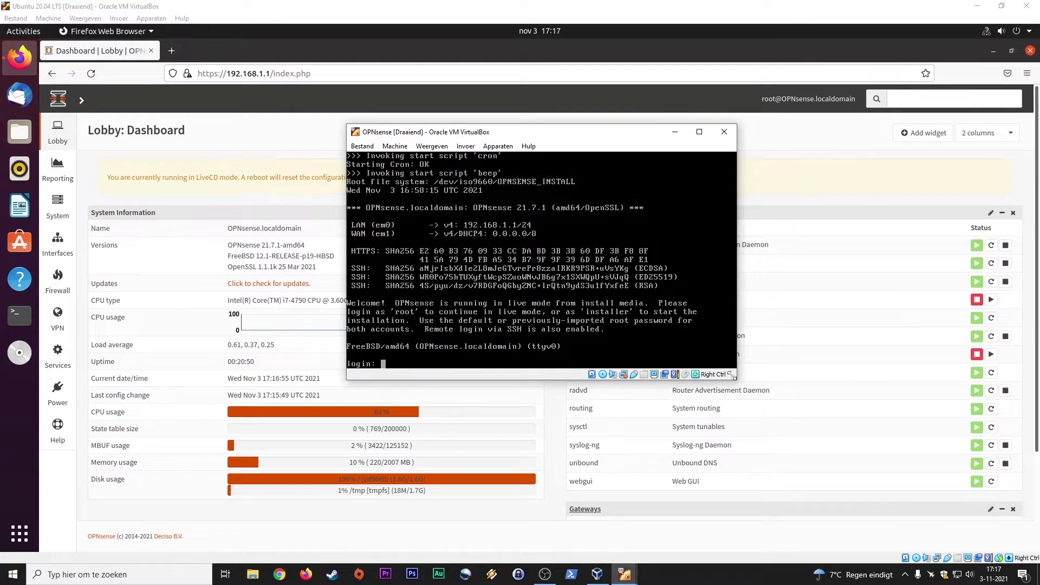
pyautogui.moveTo(732, 375); pyautogui.dragTo(880, 483)
pyautogui.click(503, 413)
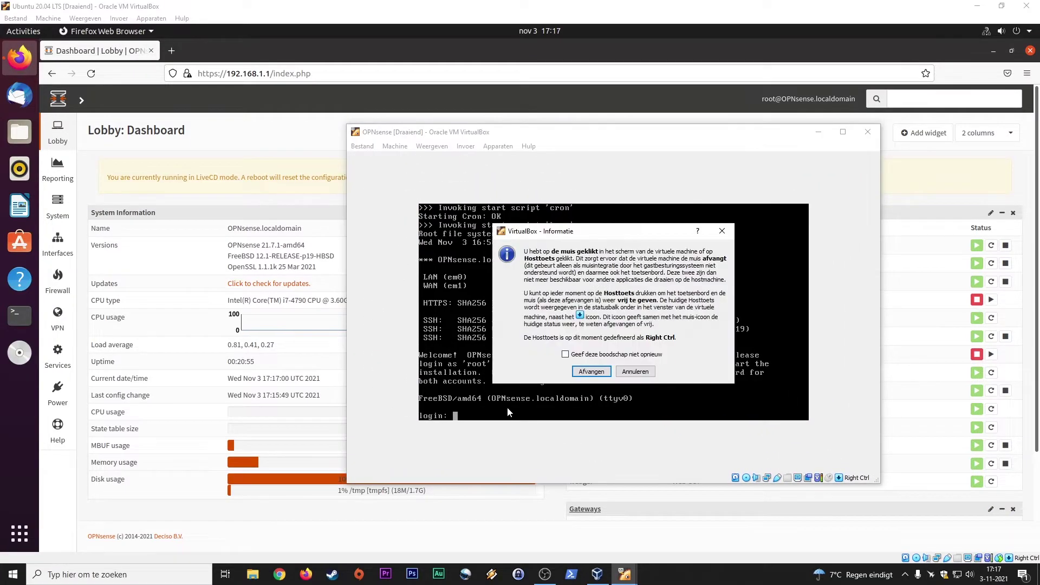
pyautogui.click(591, 371)
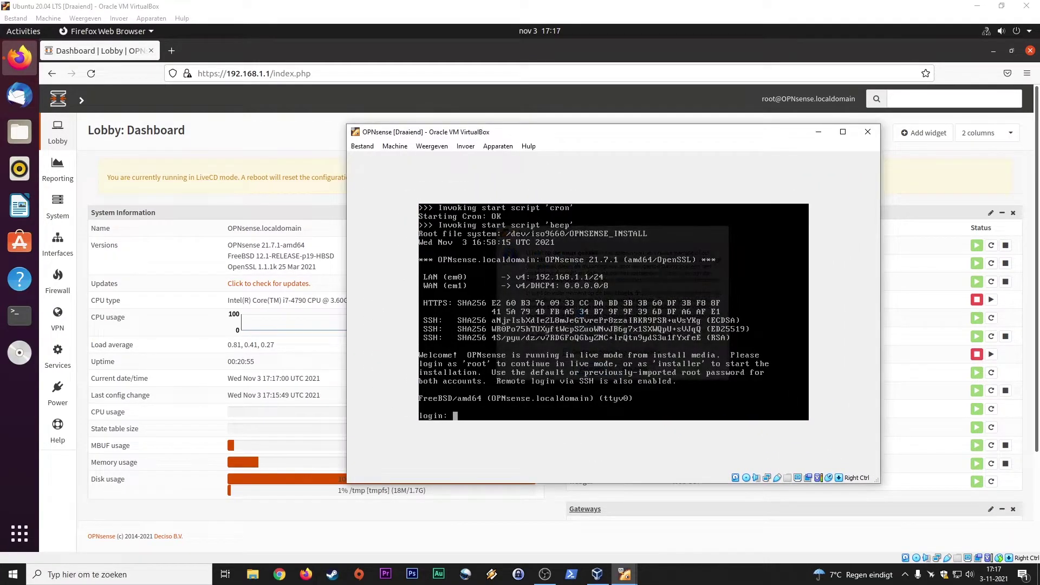
# Log in to the OPNsense console as root
pyautogui.write('roo')
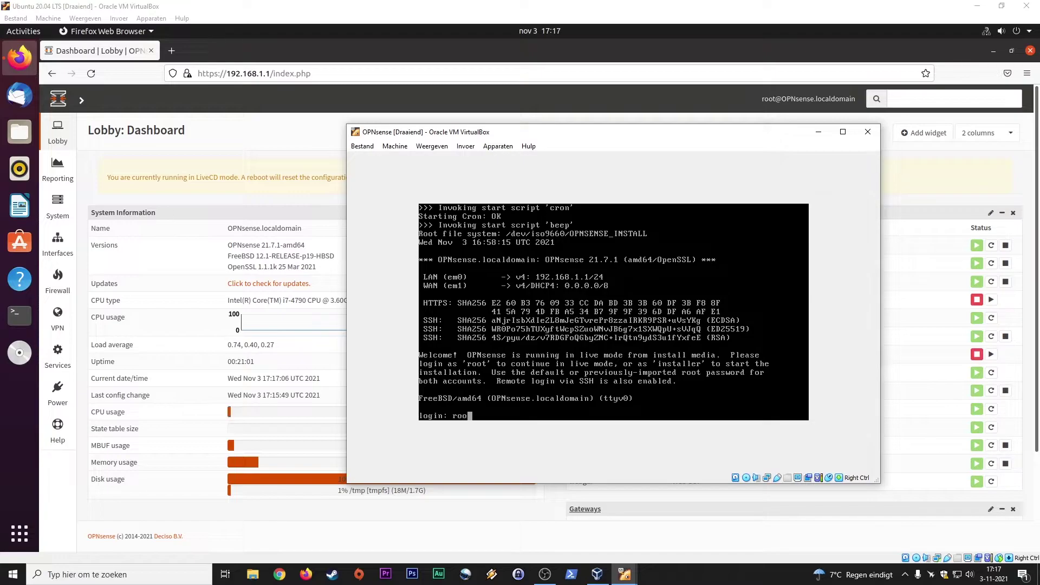
pyautogui.write('t')
pyautogui.press('Return')
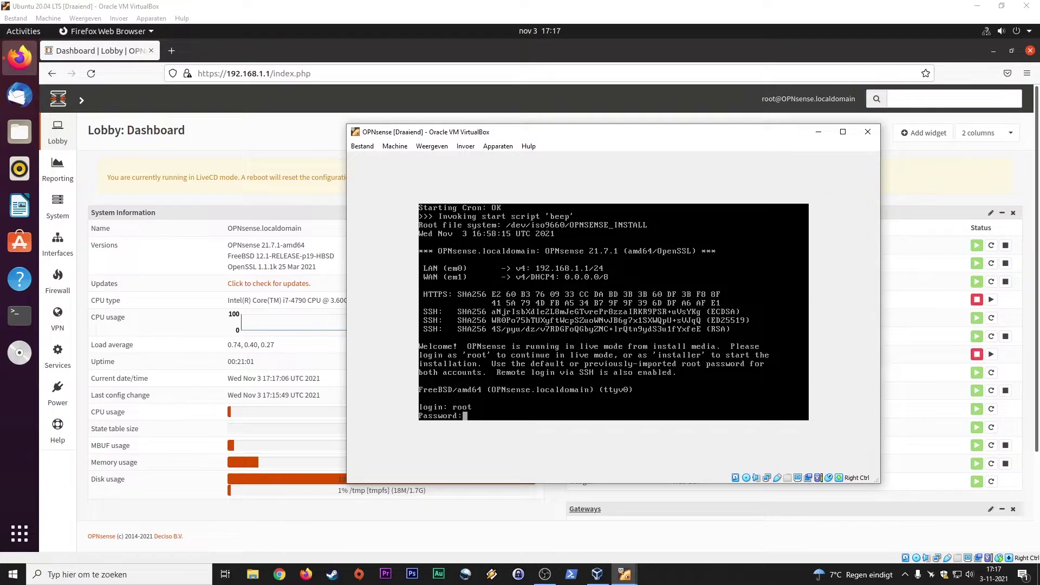
pyautogui.press('Return')
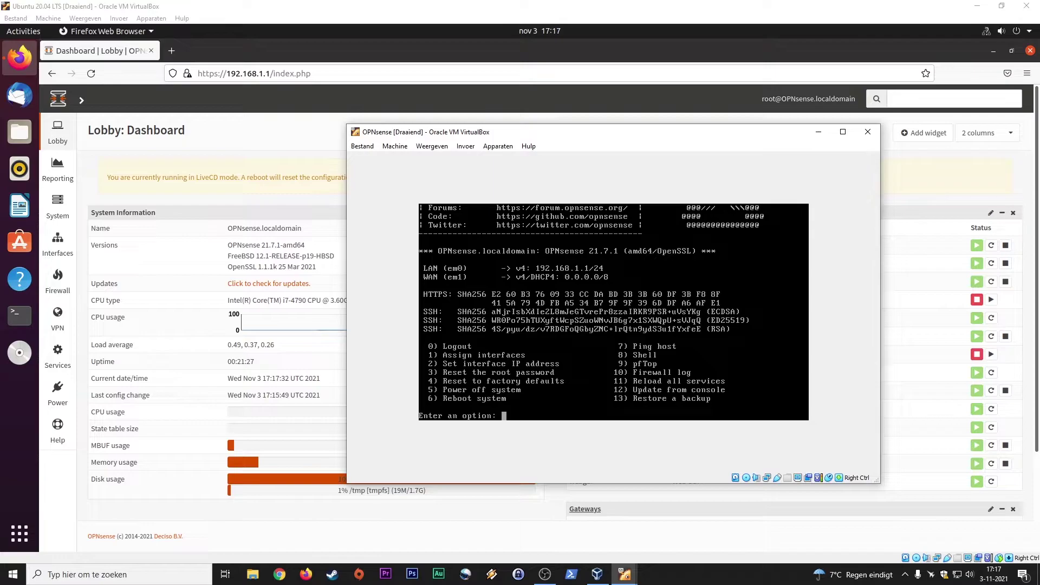
# Choose console option 2 to set an interface IP, select LAN (1), then minimize the console
pyautogui.write('2')
pyautogui.press('Return')
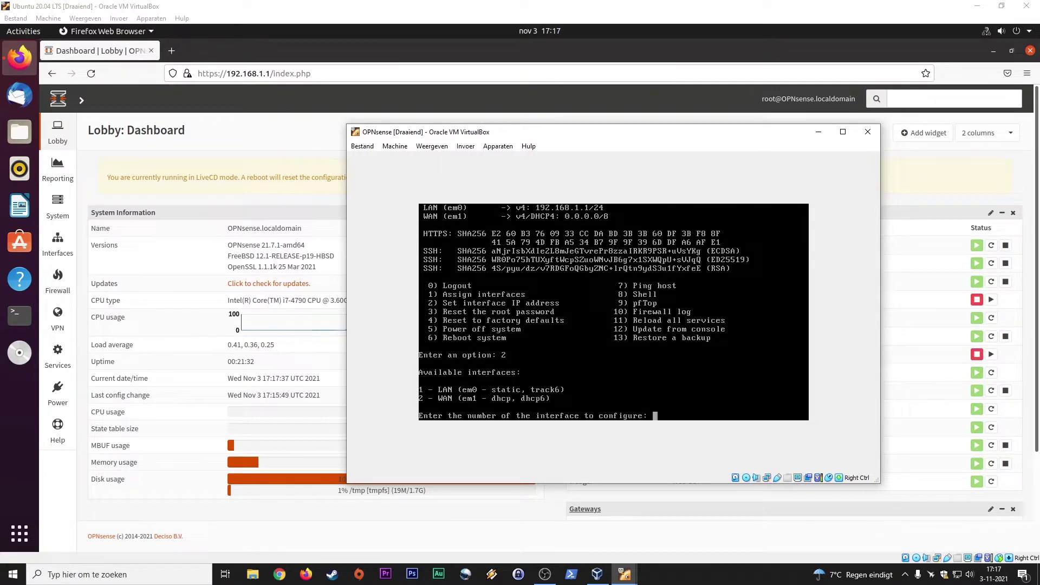
pyautogui.write('1')
pyautogui.press('Return')
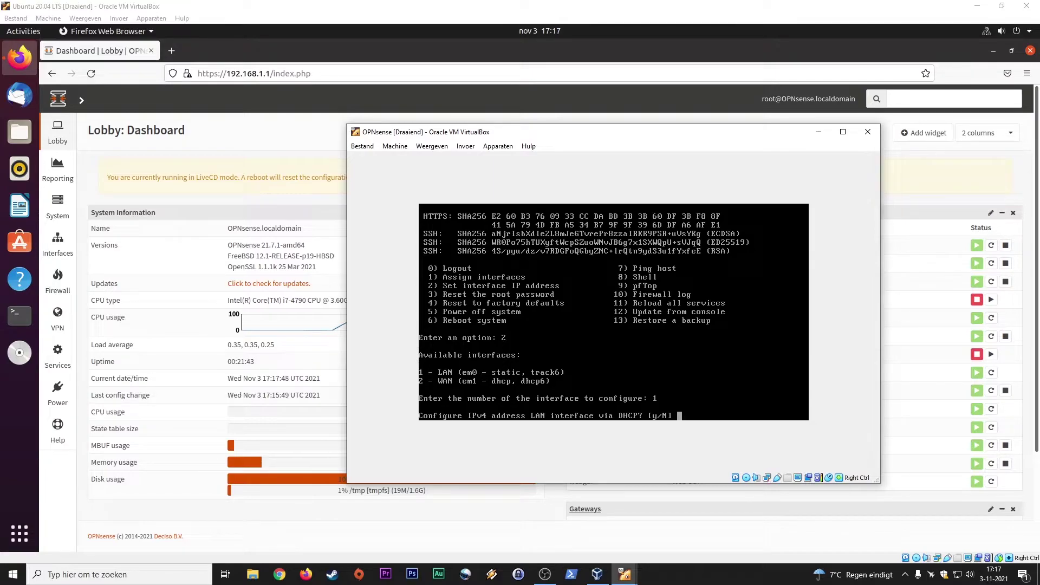
pyautogui.click(819, 132)
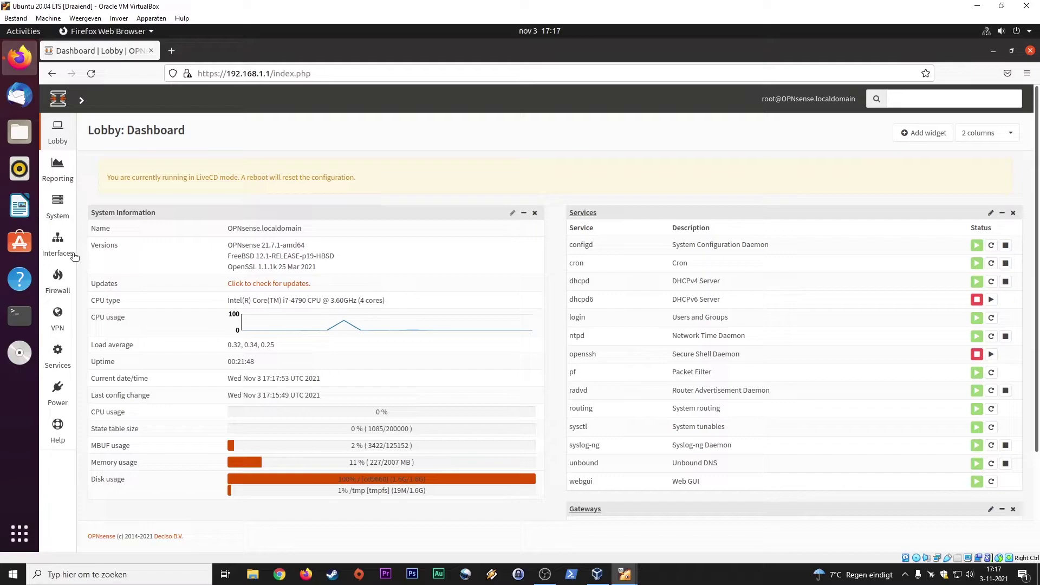
# Open the WAN interface page, then the LAN interface settings
pyautogui.moveTo(58, 251)
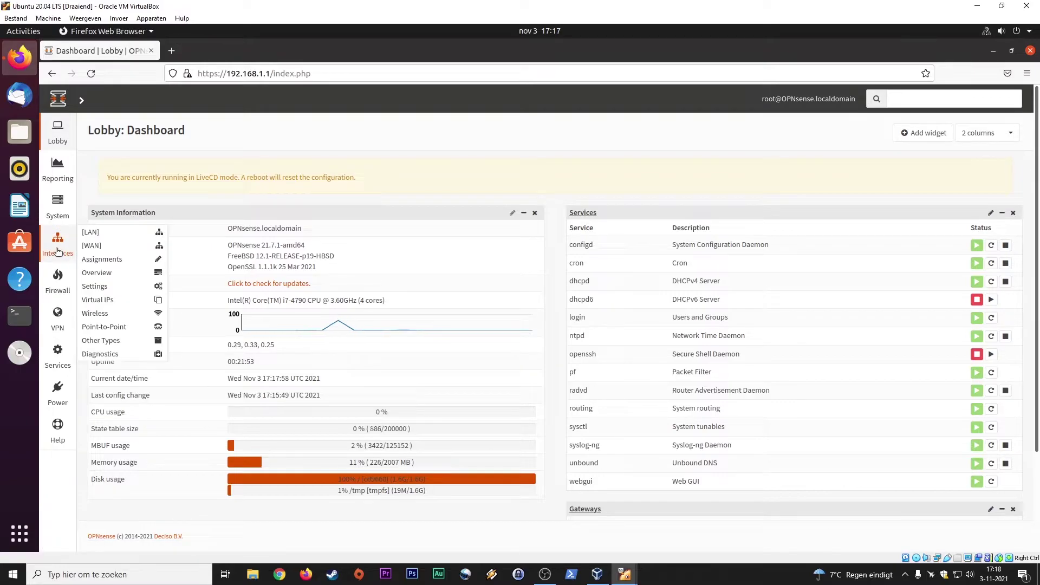
pyautogui.click(91, 245)
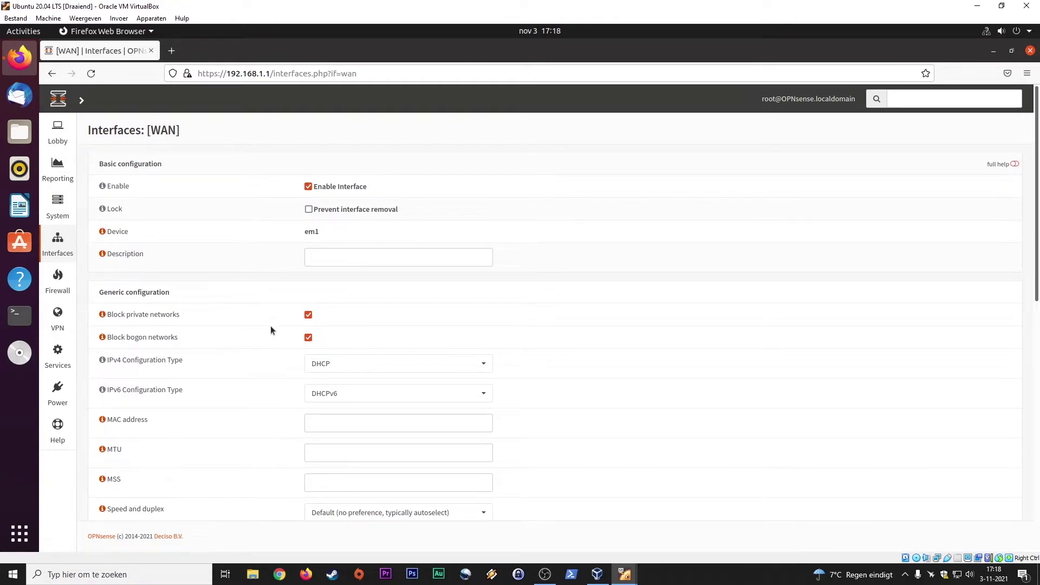
pyautogui.moveTo(59, 247)
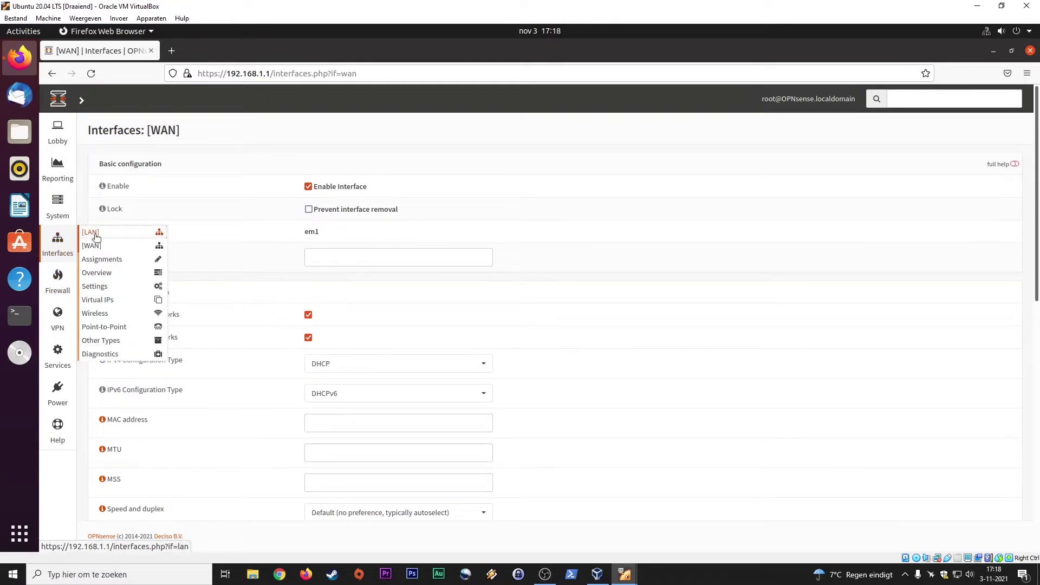
pyautogui.click(92, 233)
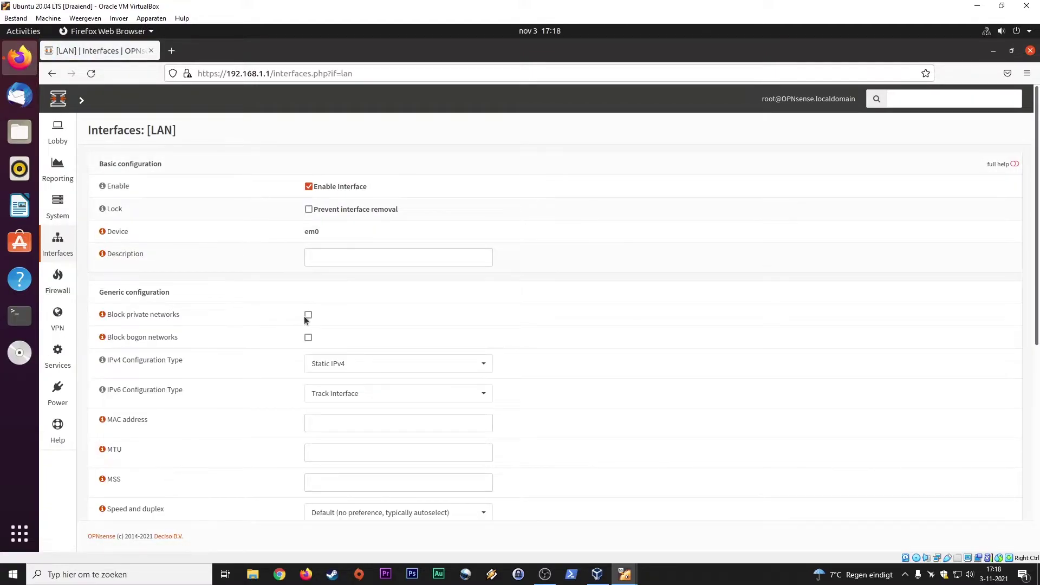
# Enable blocking of private and bogon networks on LAN, then save and apply
pyautogui.click(309, 338)
pyautogui.moveTo(1034, 235); pyautogui.dragTo(1036, 480)
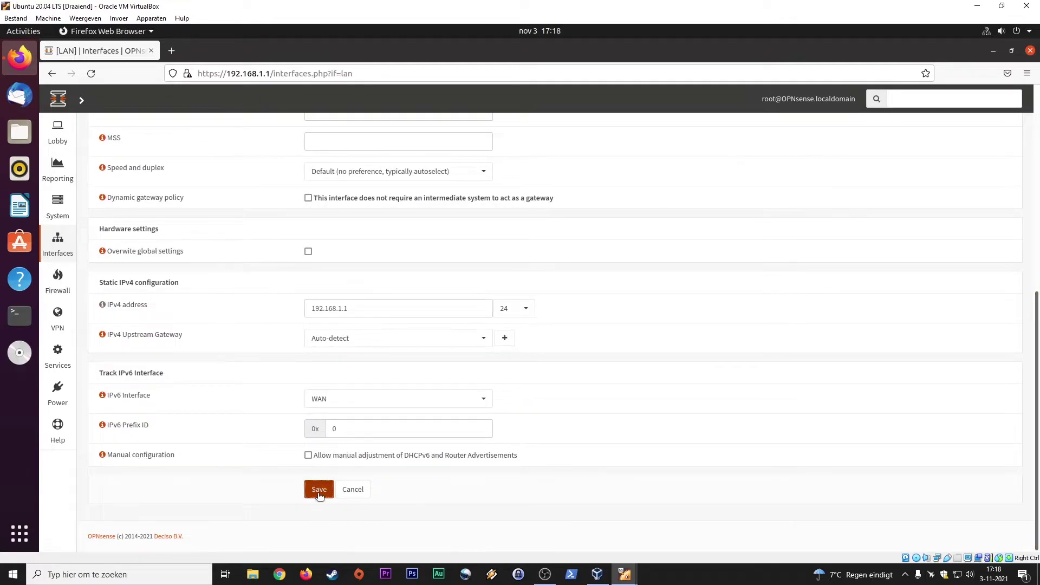
pyautogui.click(319, 489)
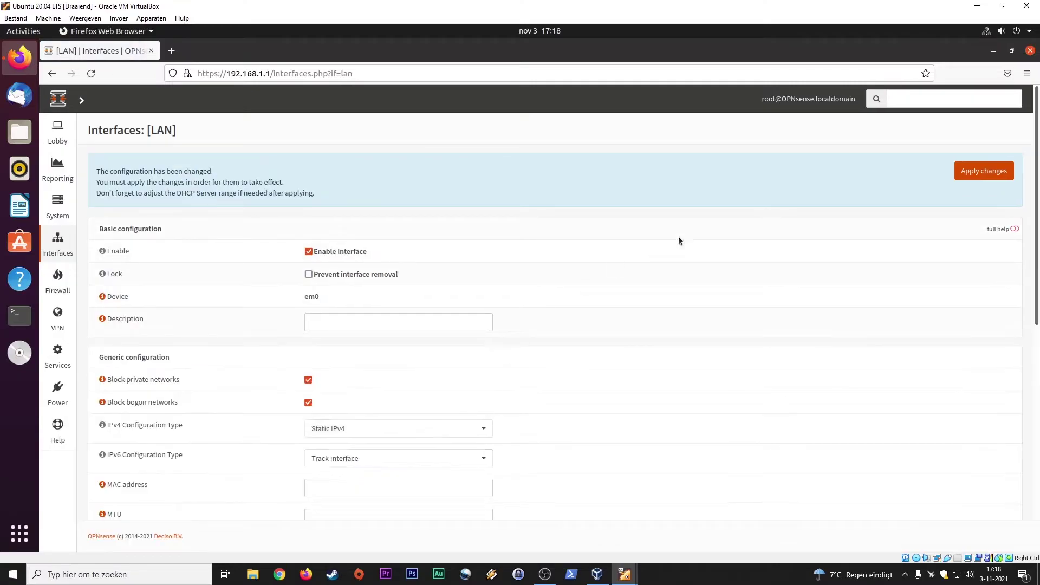
pyautogui.click(987, 171)
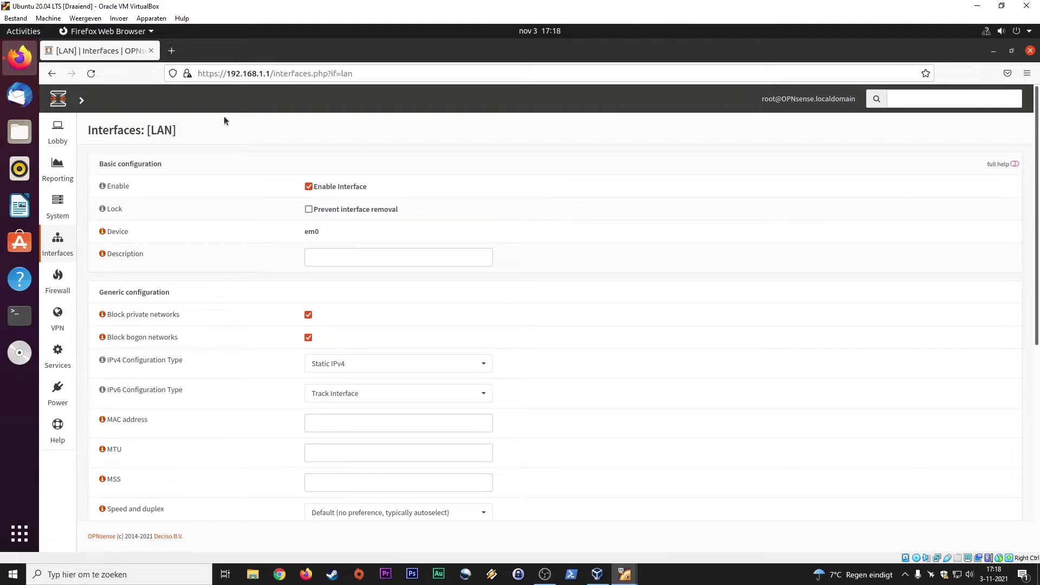
# Return to the Lobby dashboard and look through the sidebar menus
pyautogui.click(108, 111)
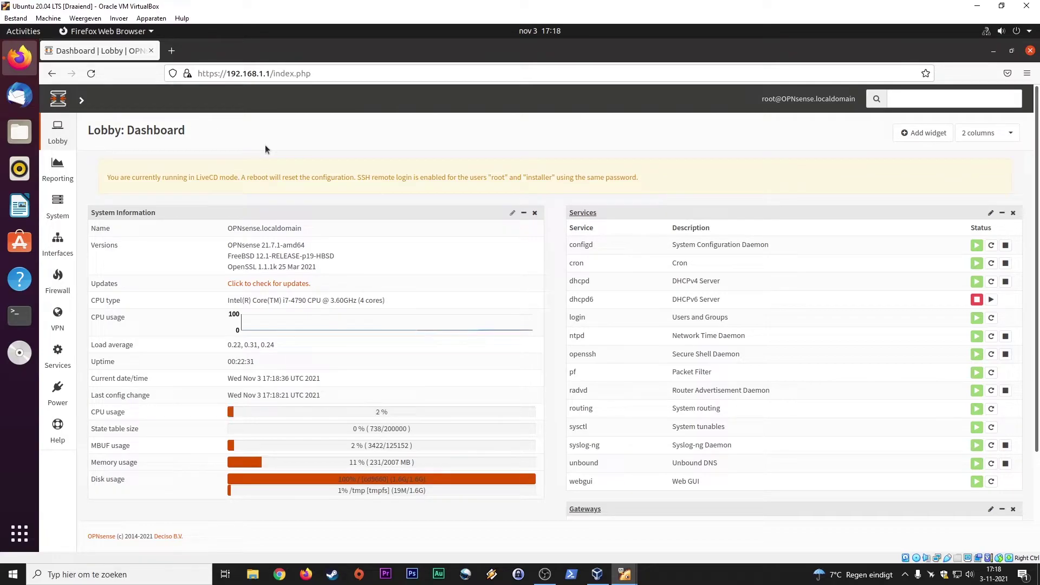
pyautogui.moveTo(64, 286)
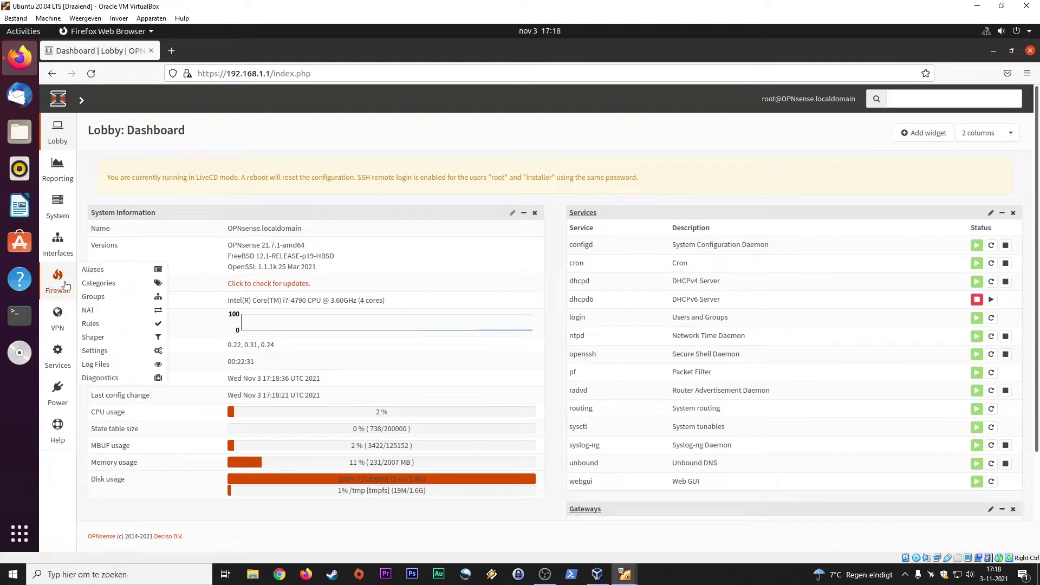
pyautogui.moveTo(61, 319)
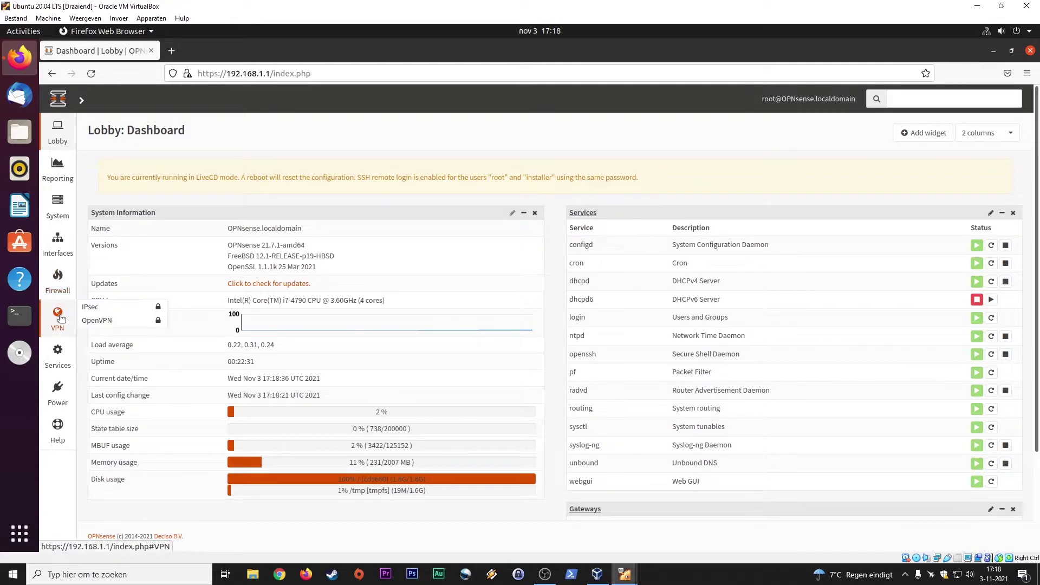
pyautogui.moveTo(91, 310)
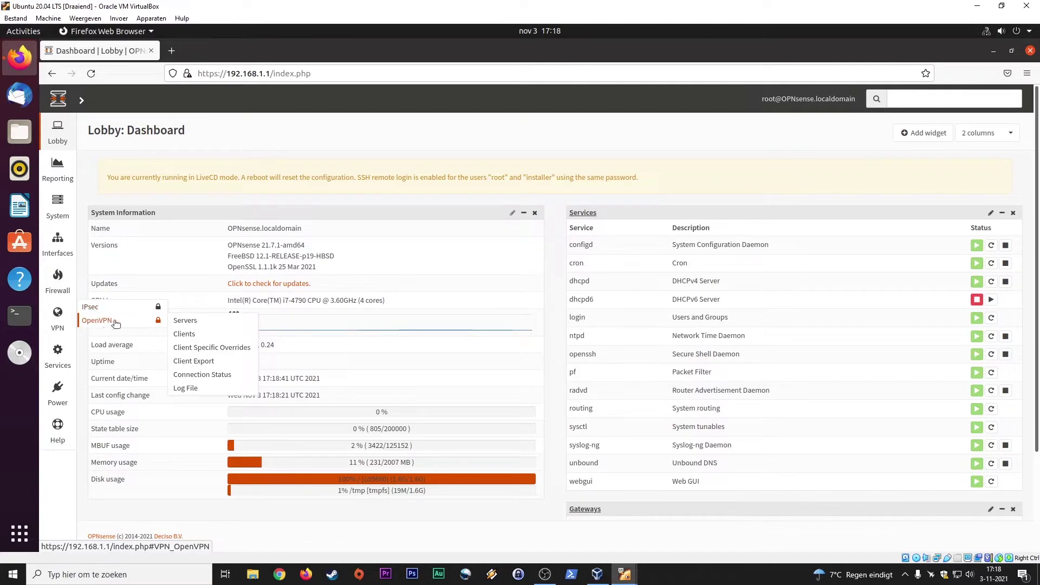
pyautogui.moveTo(62, 365)
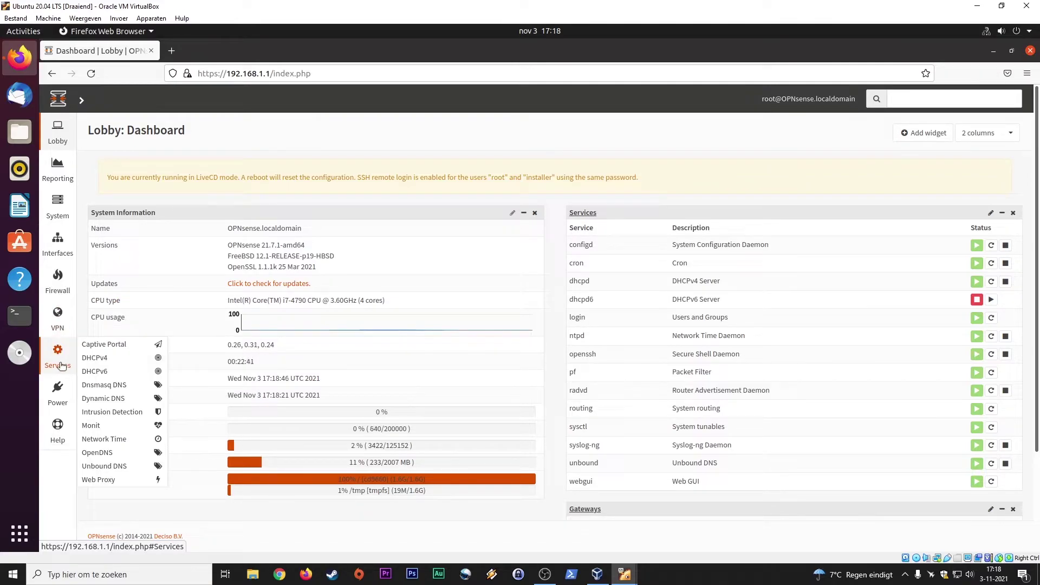
pyautogui.moveTo(62, 396)
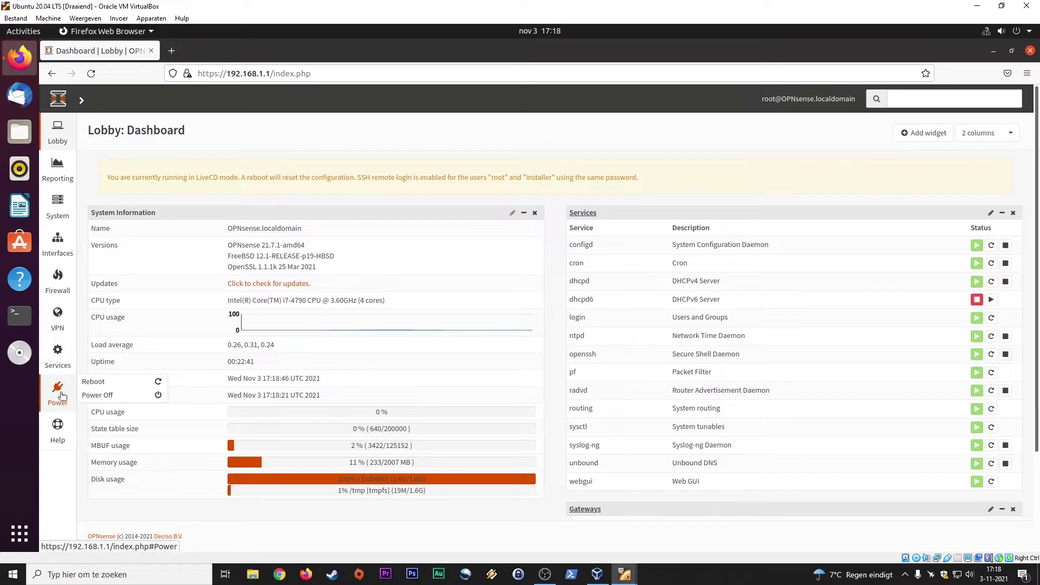
# Open System > High Availability > Status, which reports the backup firewall is not accessible or not configured
pyautogui.moveTo(63, 209)
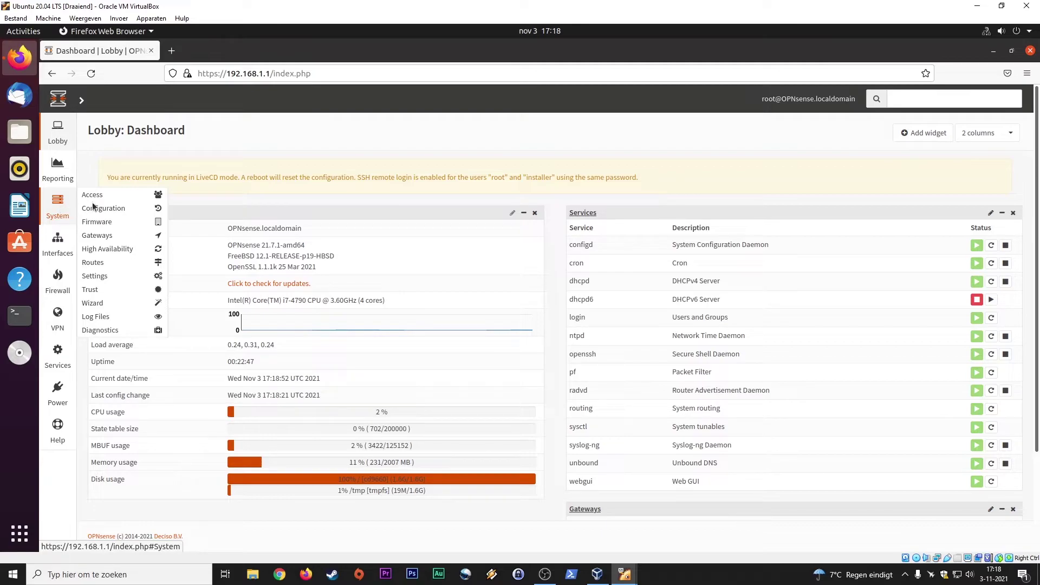
pyautogui.moveTo(124, 197)
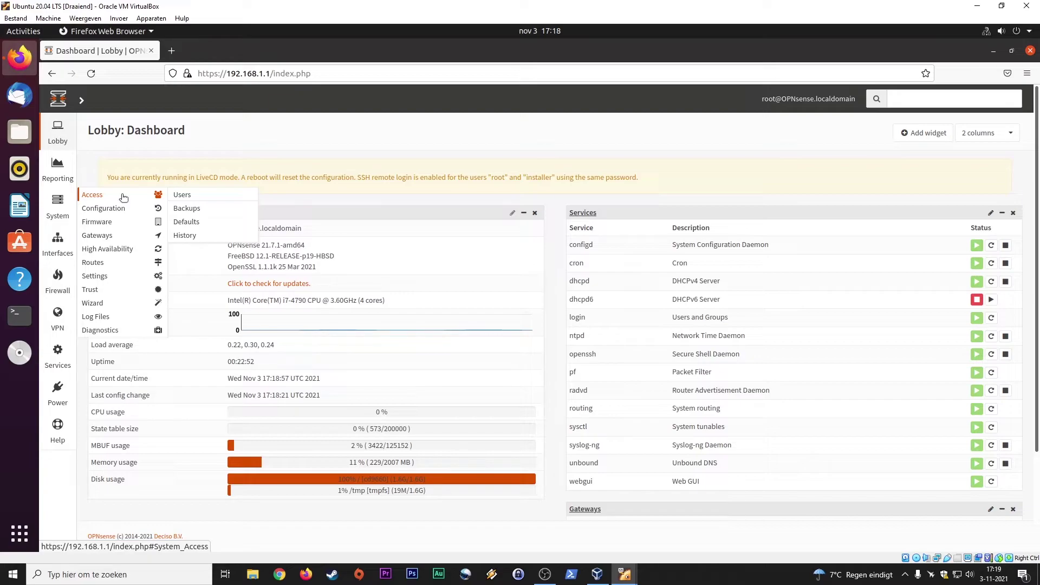
pyautogui.moveTo(117, 227)
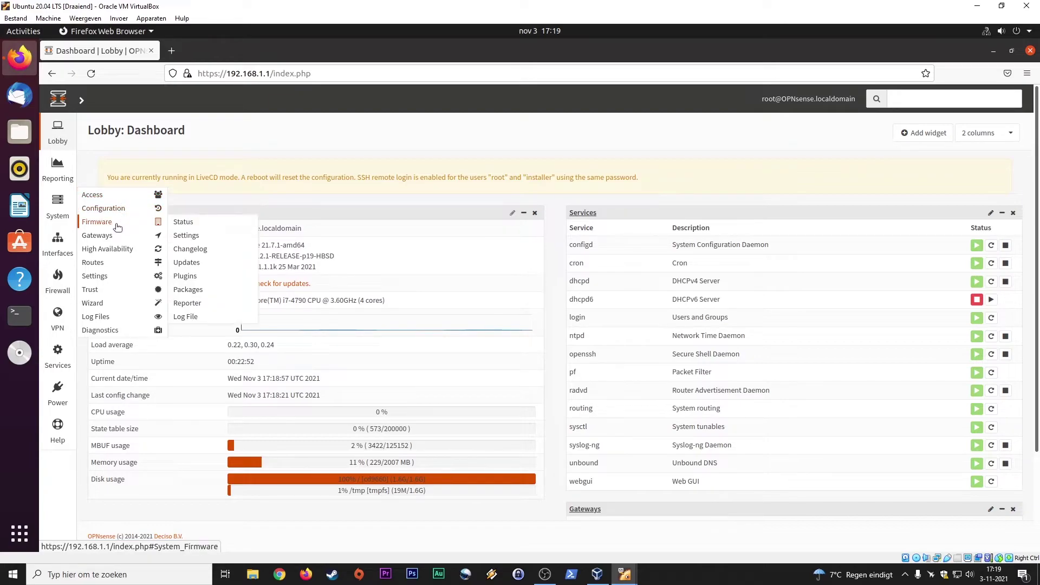
pyautogui.moveTo(110, 253)
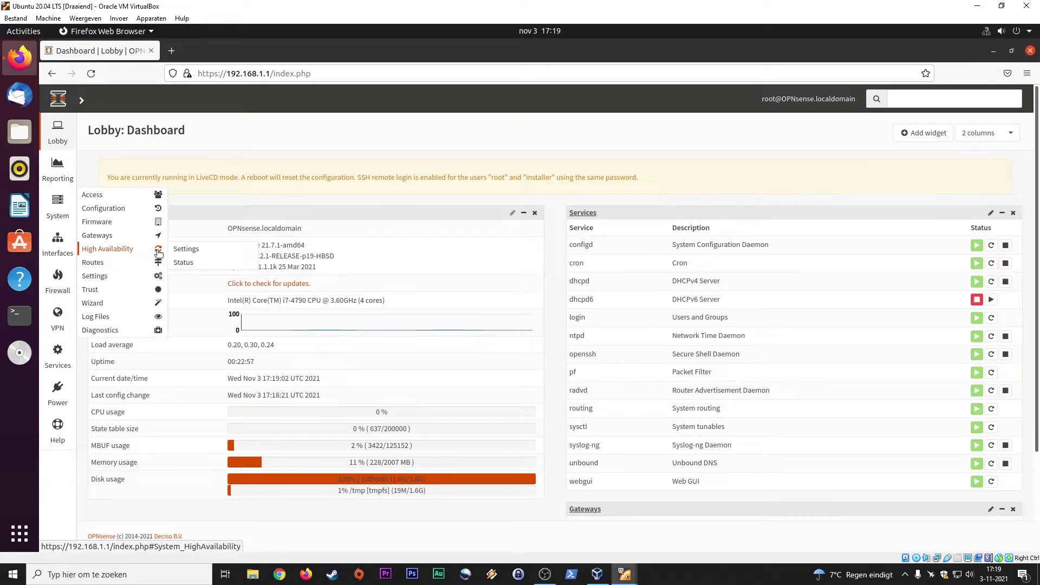
pyautogui.click(181, 262)
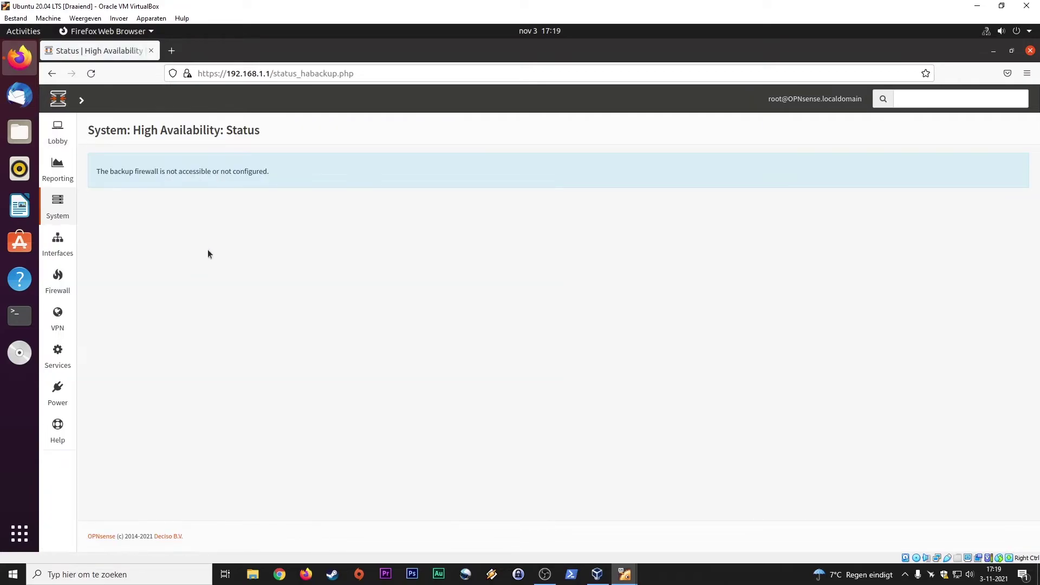
pyautogui.moveTo(64, 175)
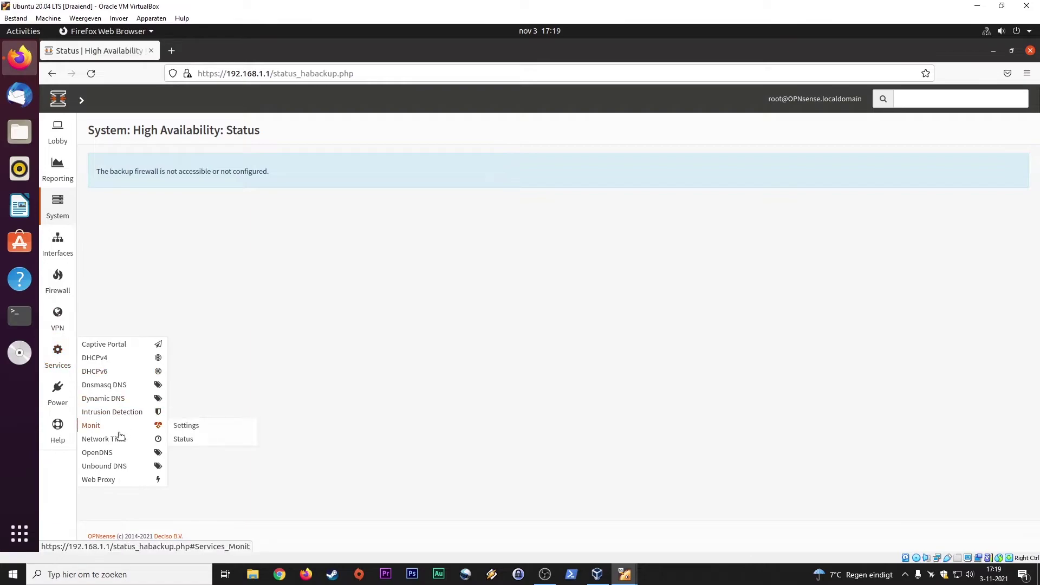
pyautogui.click(125, 357)
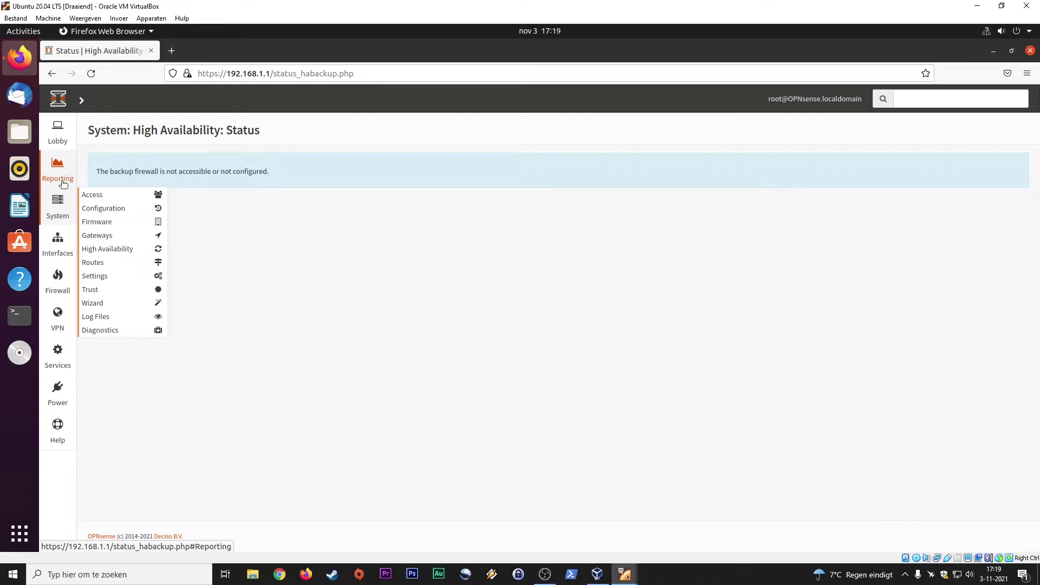
pyautogui.click(57, 170)
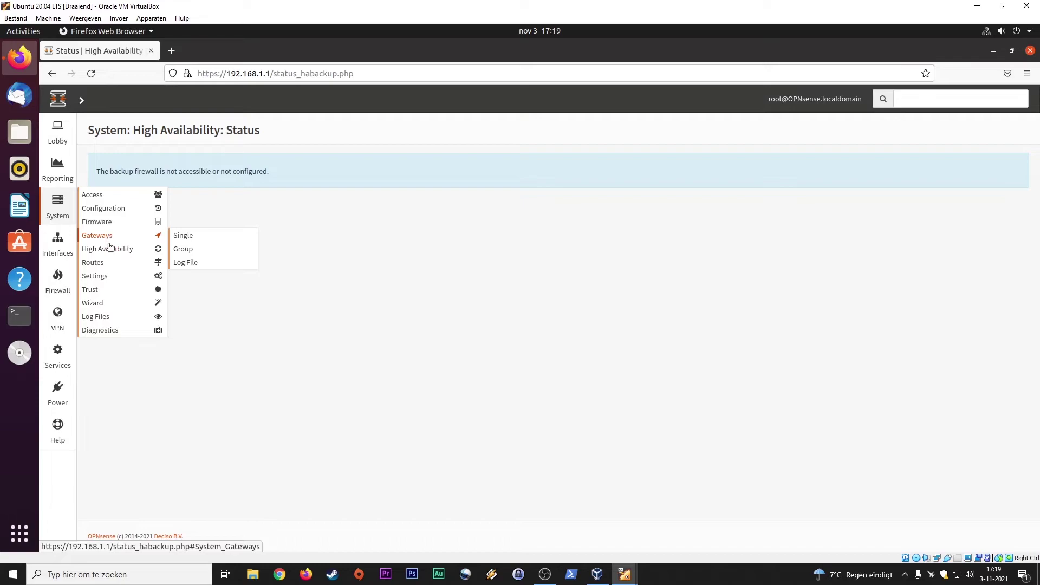
pyautogui.moveTo(100, 263)
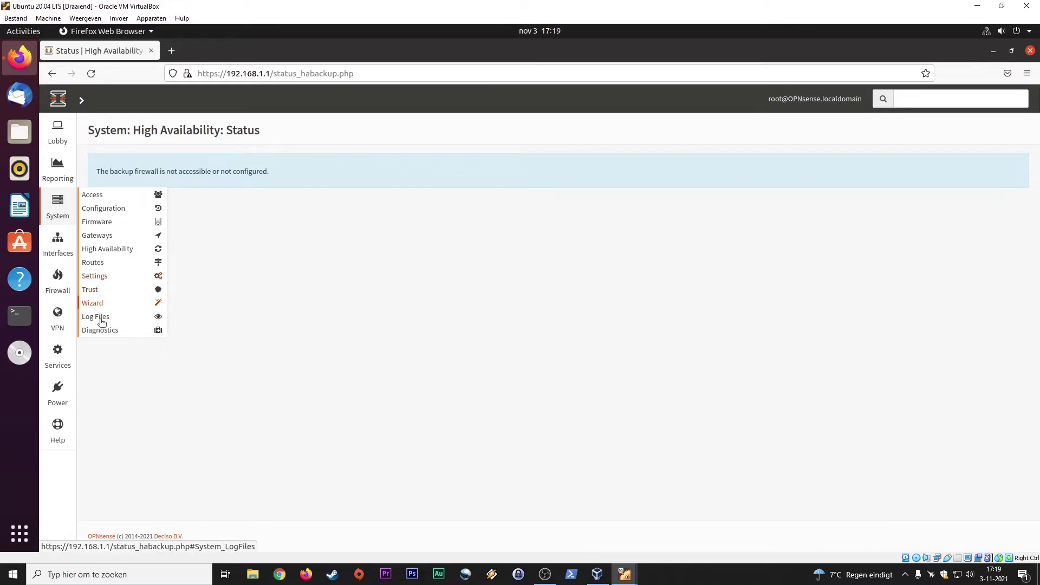
pyautogui.moveTo(107, 335)
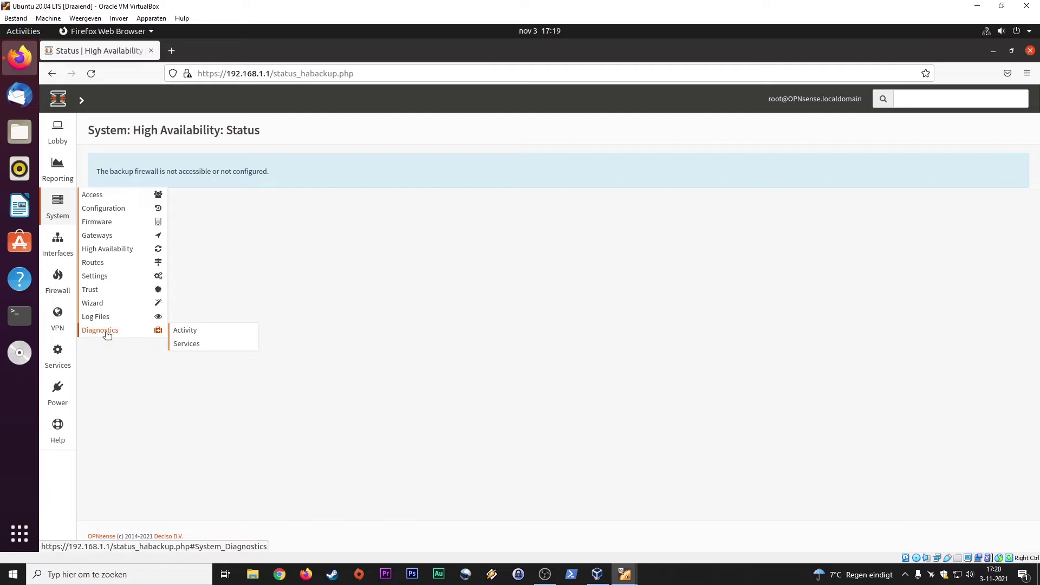
pyautogui.moveTo(58, 250)
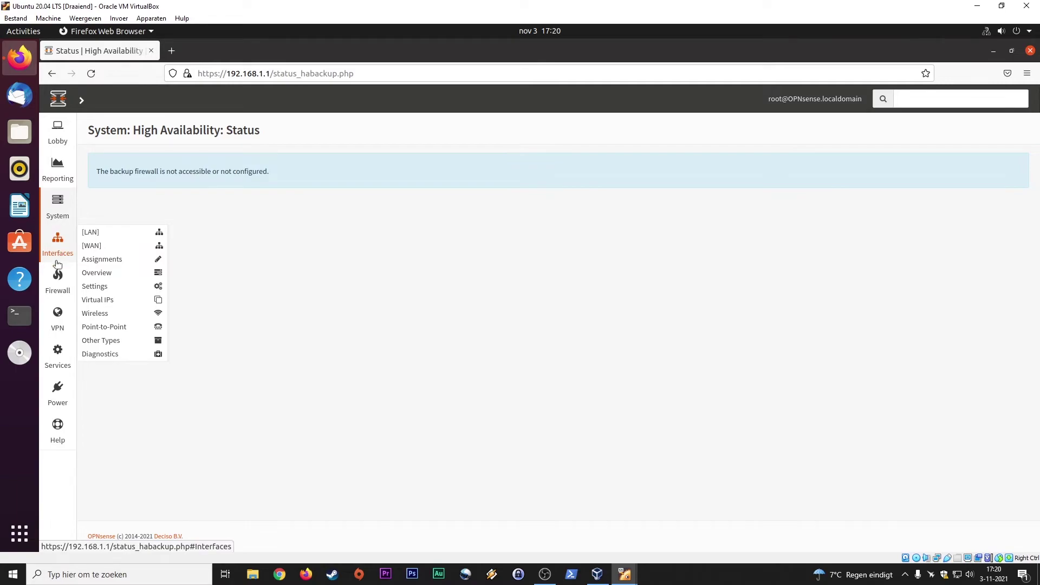
pyautogui.moveTo(62, 280)
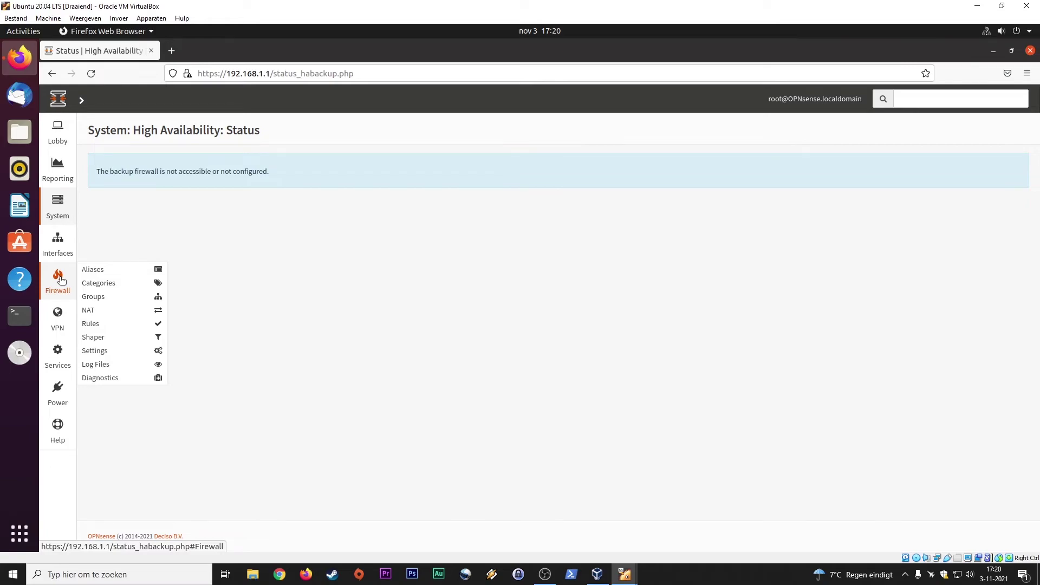